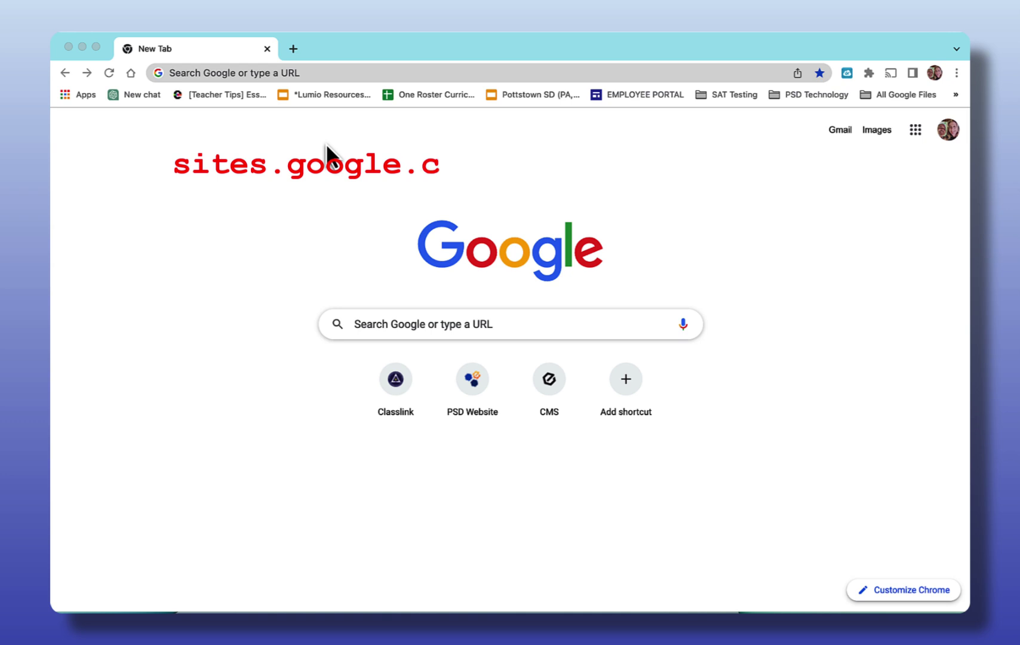
- Open Google Sites from the Google apps grid
left_click(918, 133)
left_click(918, 132)
scroll(904, 244, "down", 3)
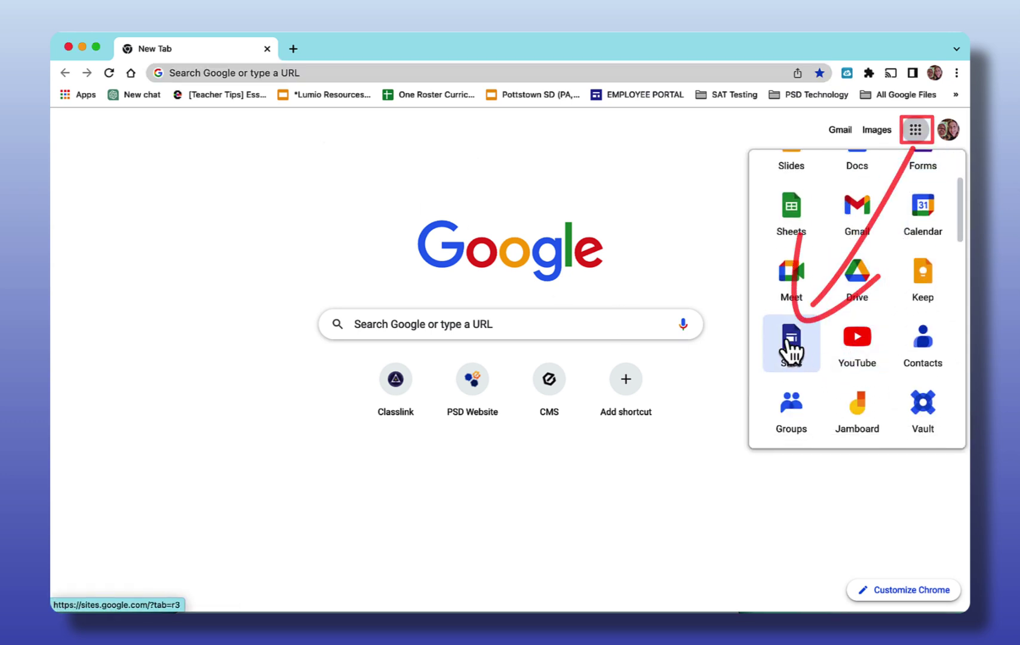
left_click(790, 343)
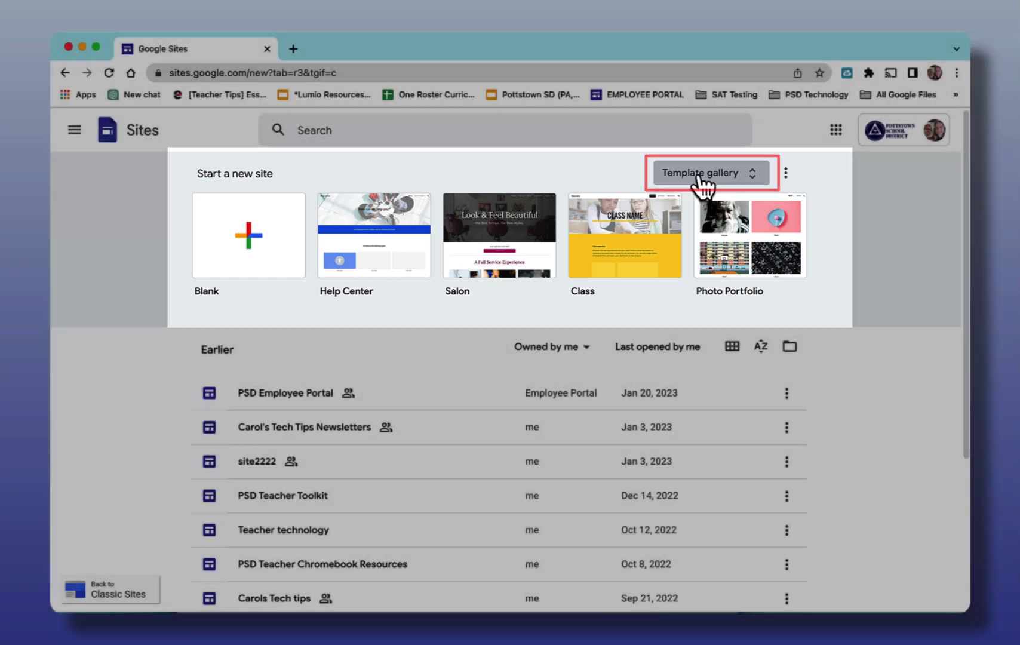
- Browse the template gallery, then return home and start a Blank site
left_click(700, 179)
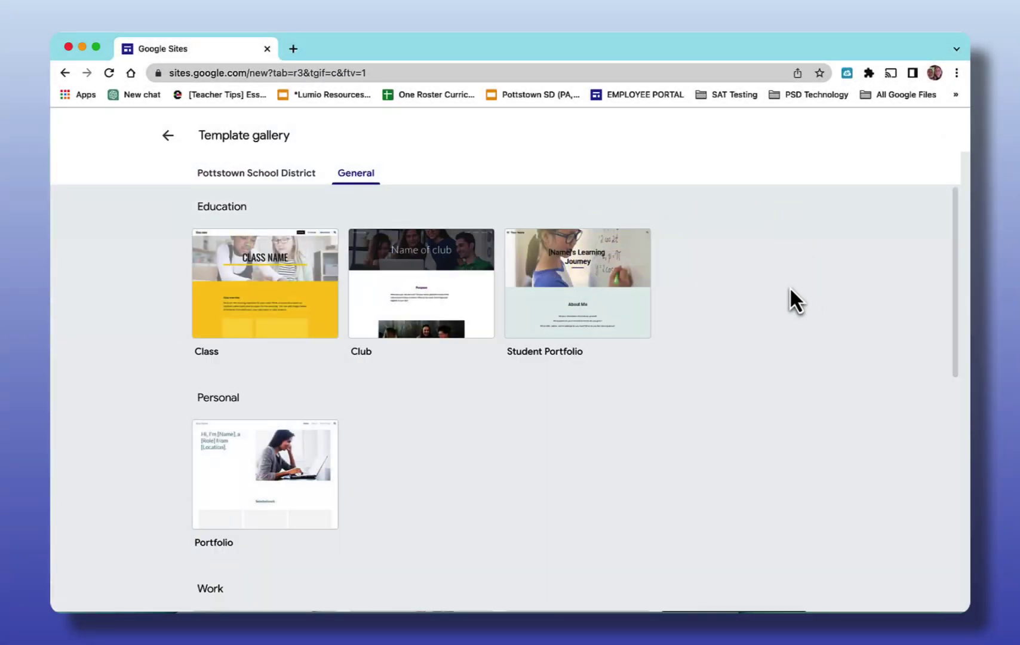
scroll(790, 288, "down", 8)
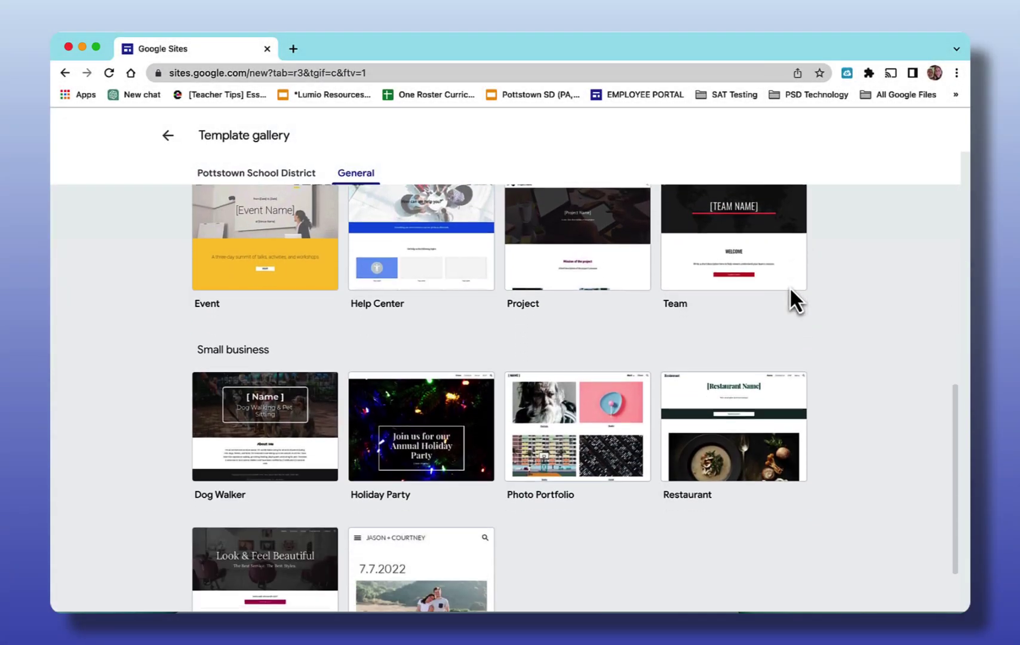
scroll(869, 342, "down", 3)
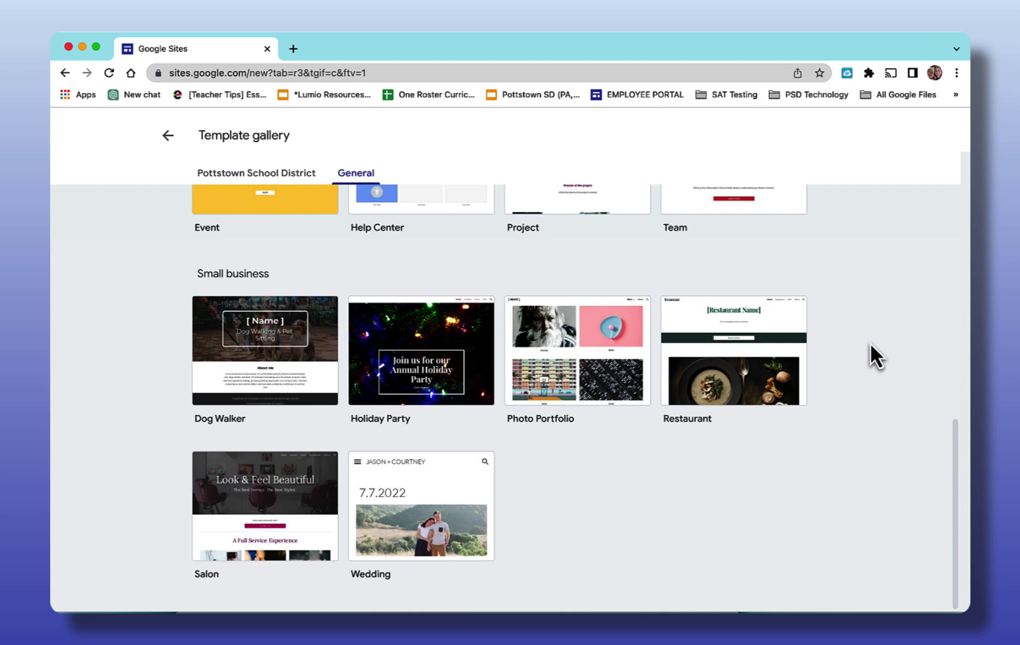
scroll(870, 343, "up", 10)
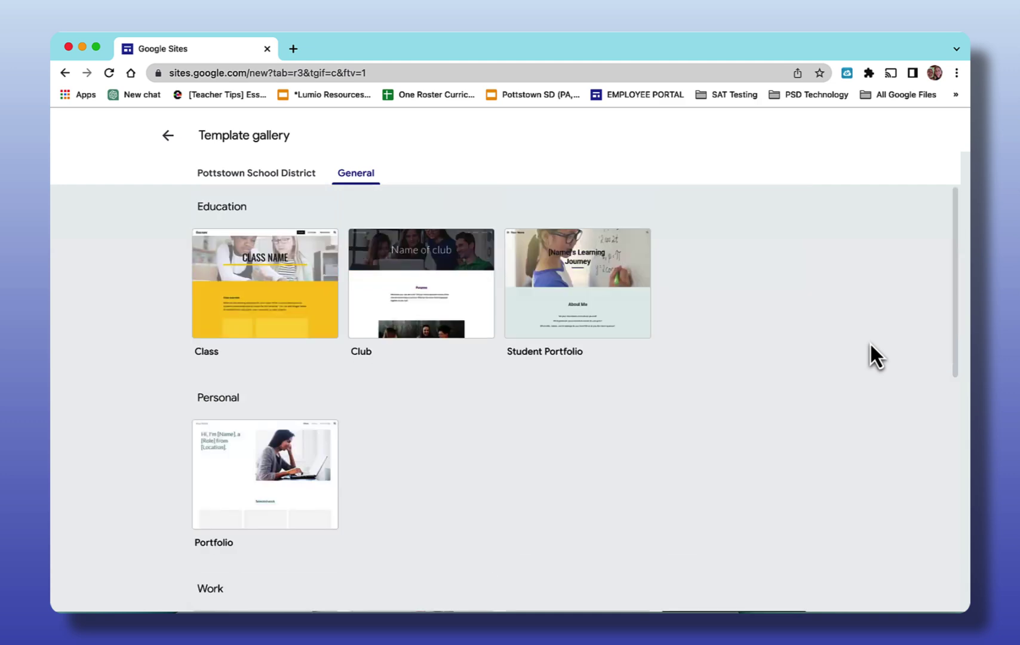
left_click(168, 135)
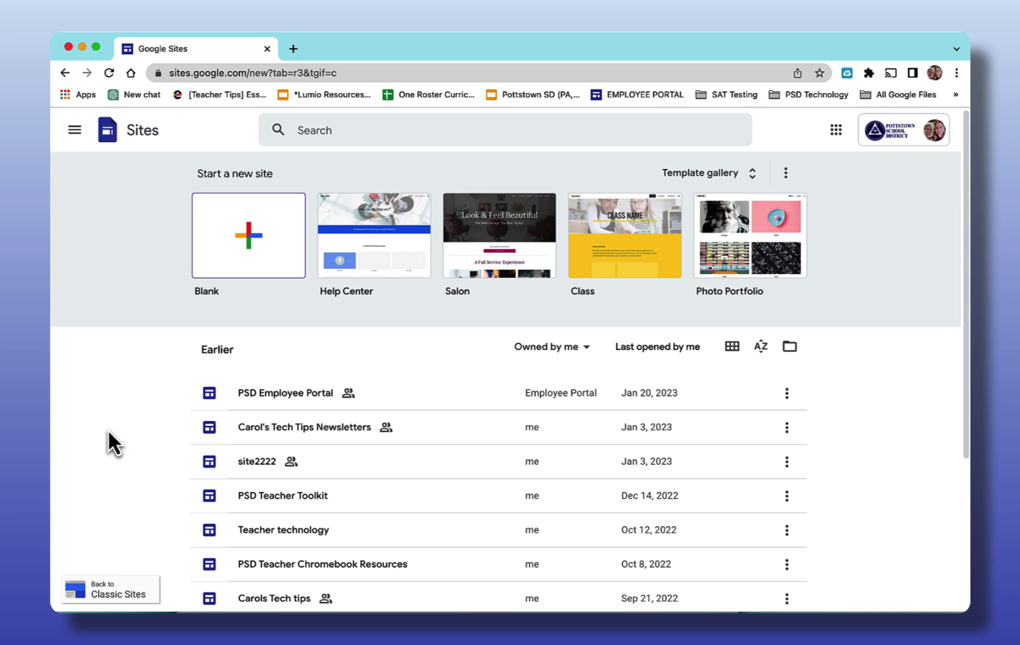
left_click(251, 246)
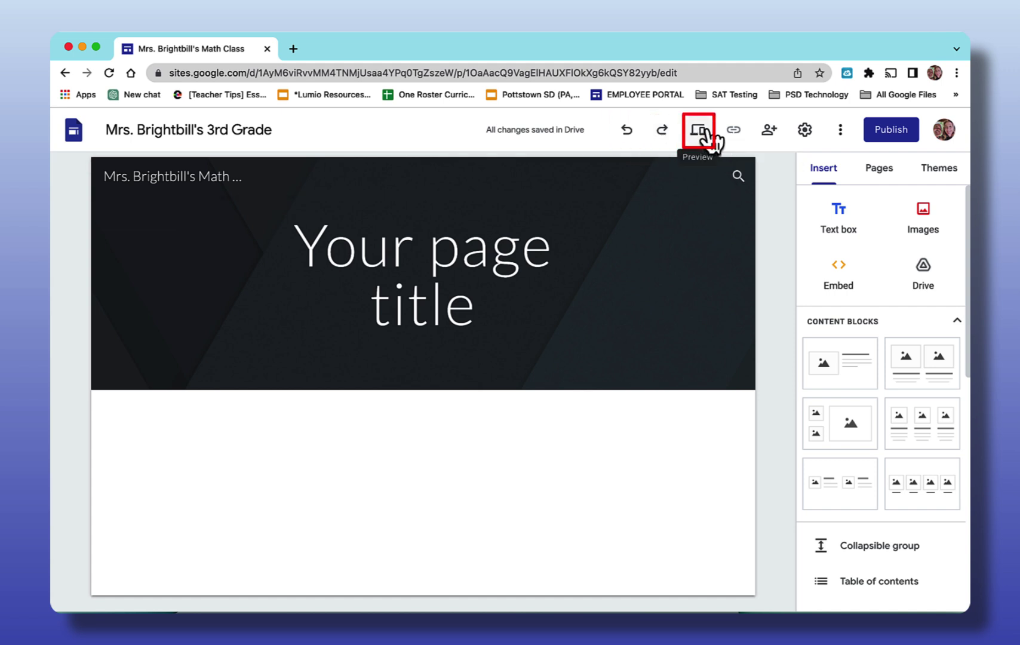
left_click(704, 130)
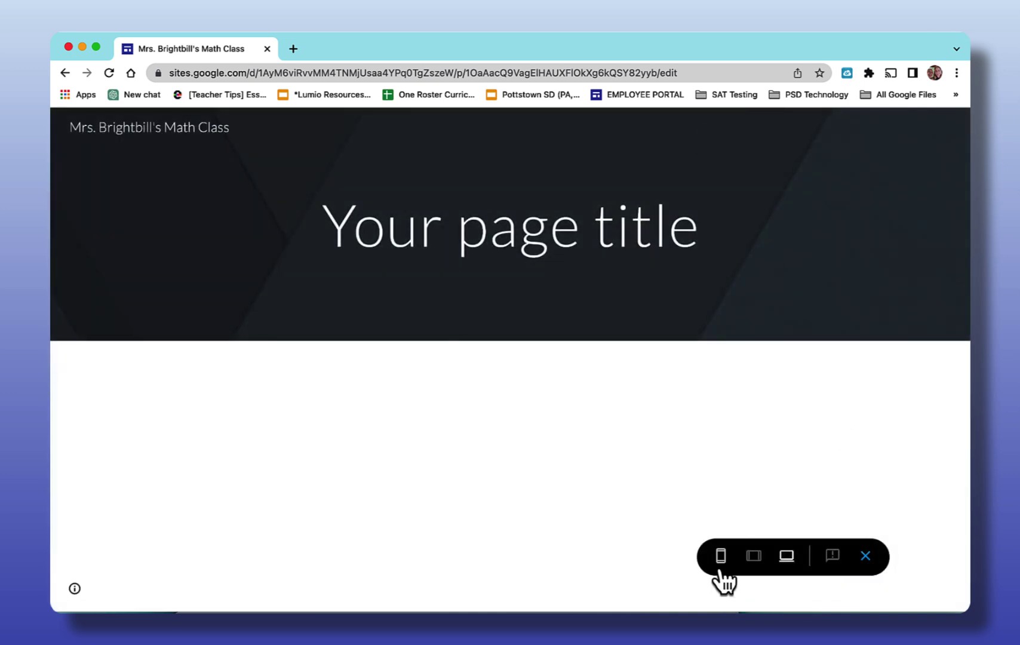
left_click(720, 563)
left_click(753, 559)
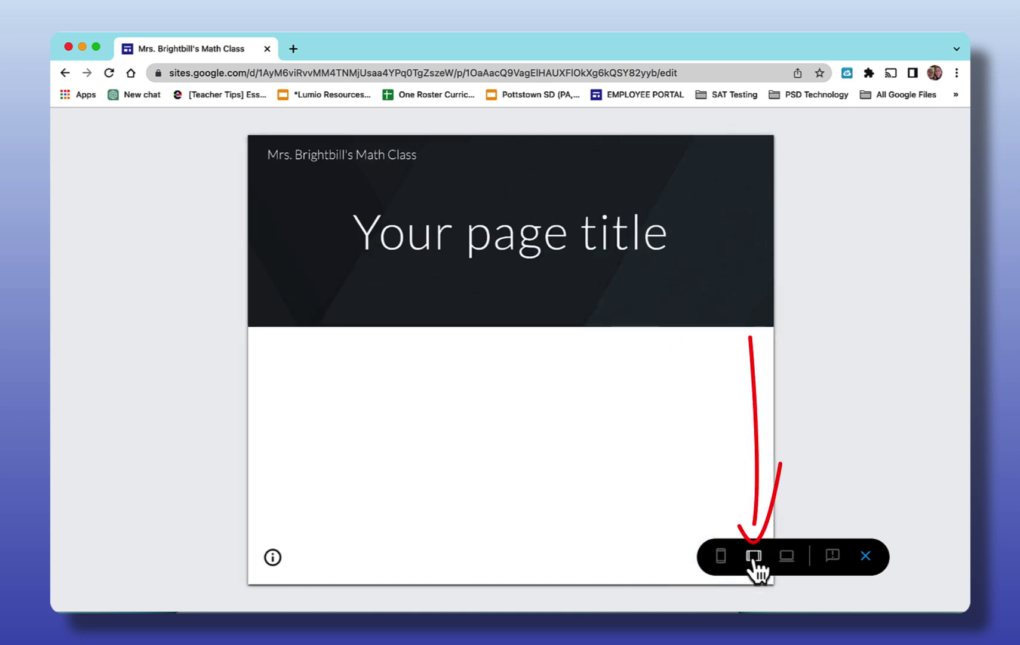
left_click(787, 562)
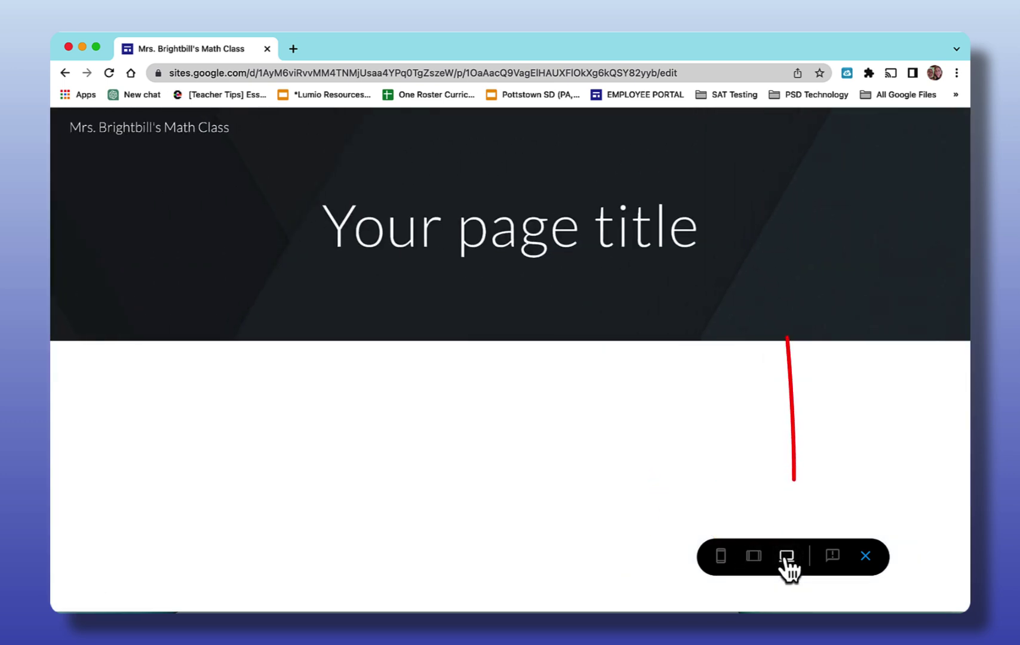
left_click(868, 558)
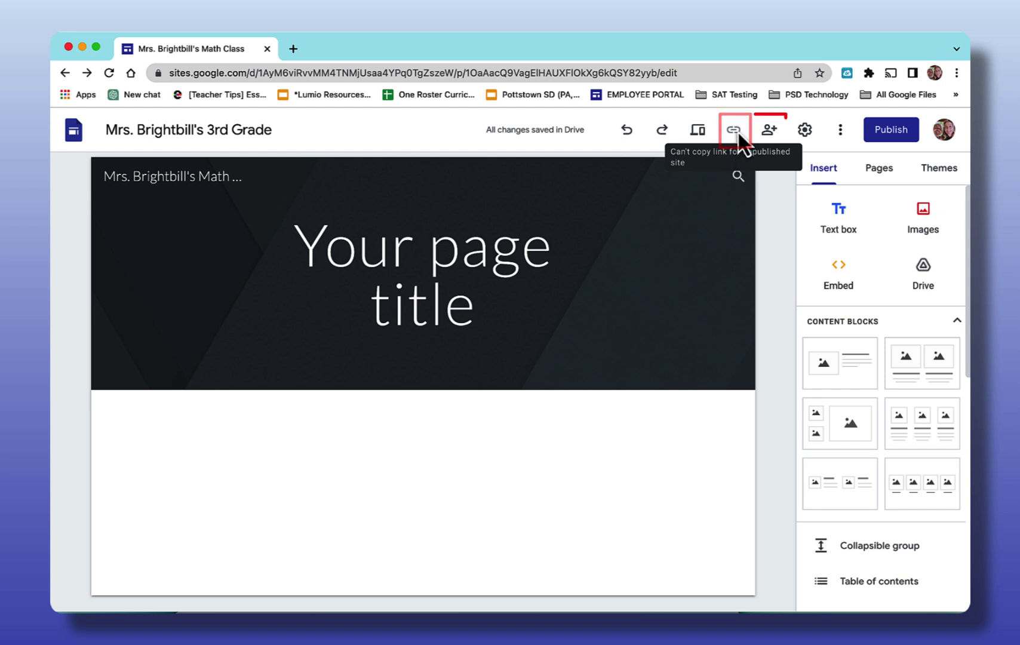
left_click(771, 131)
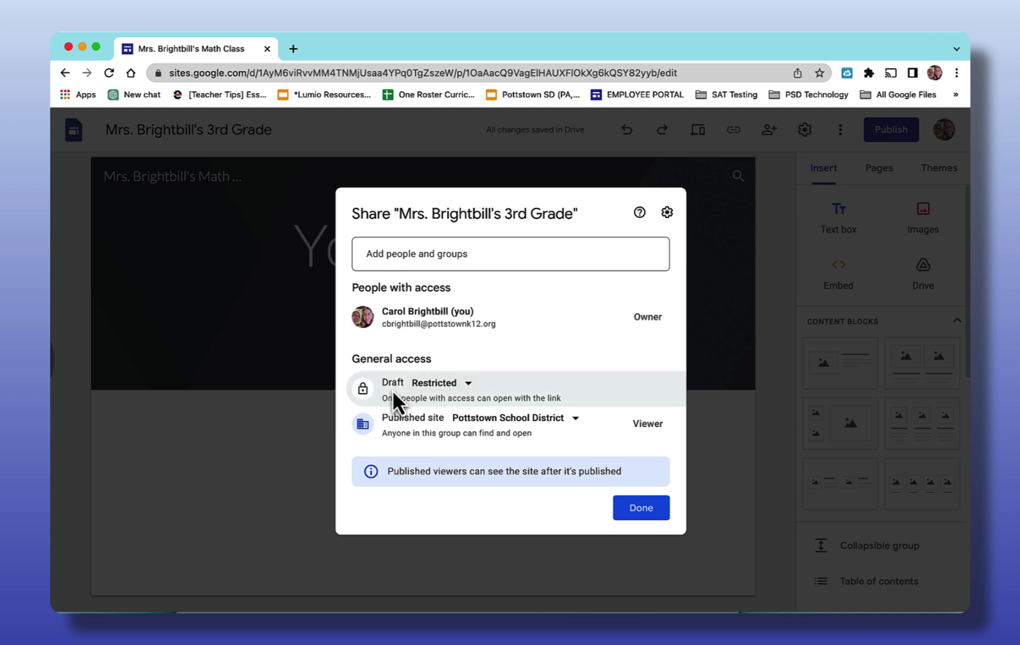
left_click(469, 383)
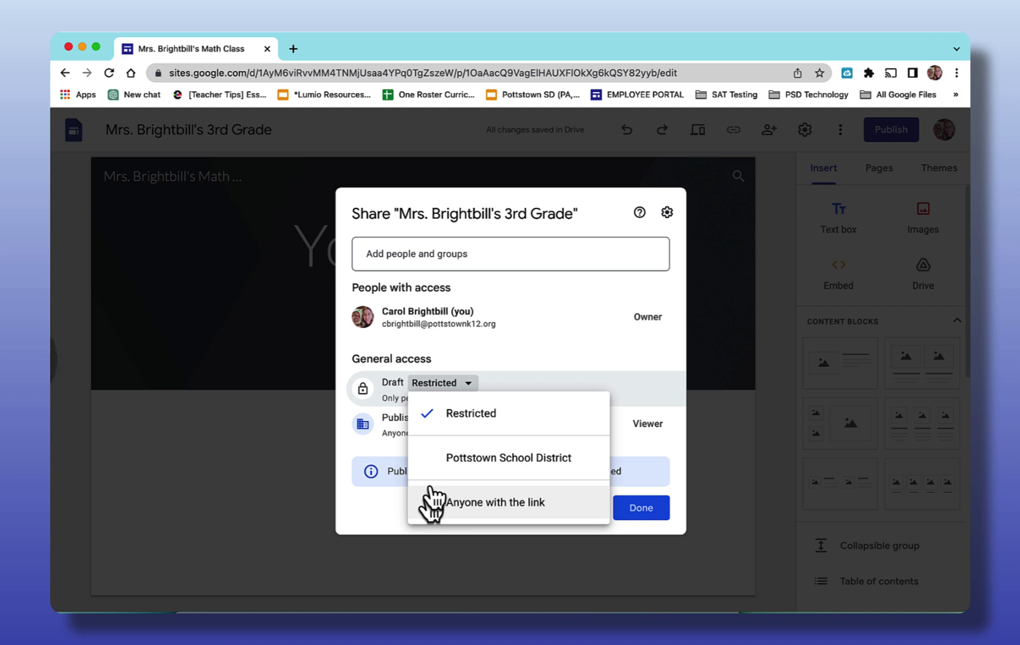
left_click(454, 413)
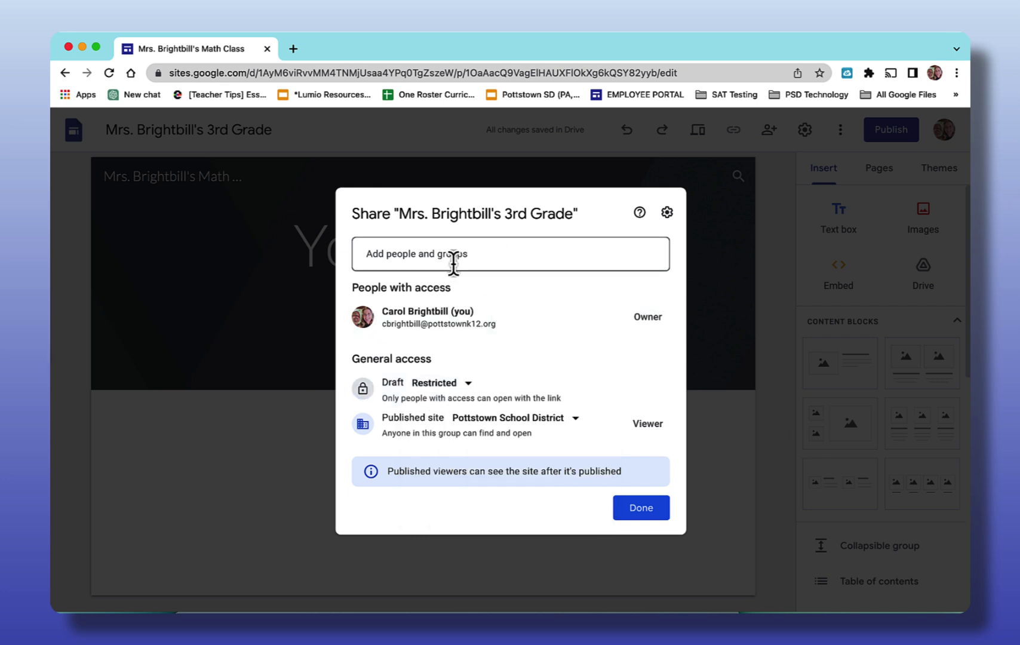
- Close sharing and keep navigation mode Top, color Transparent and search This site
left_click(644, 512)
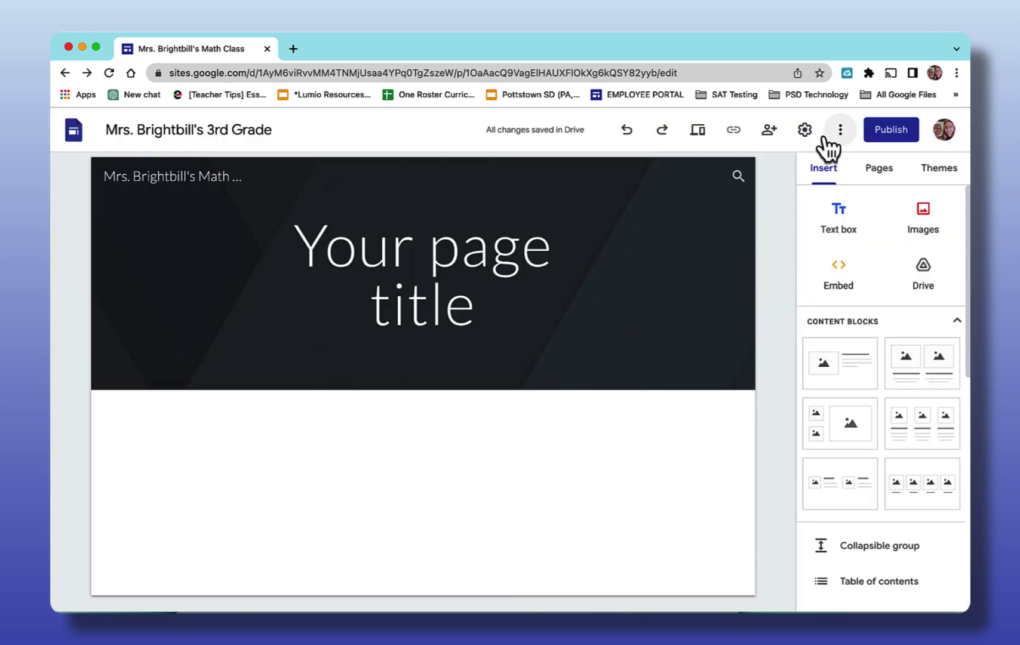
left_click(805, 132)
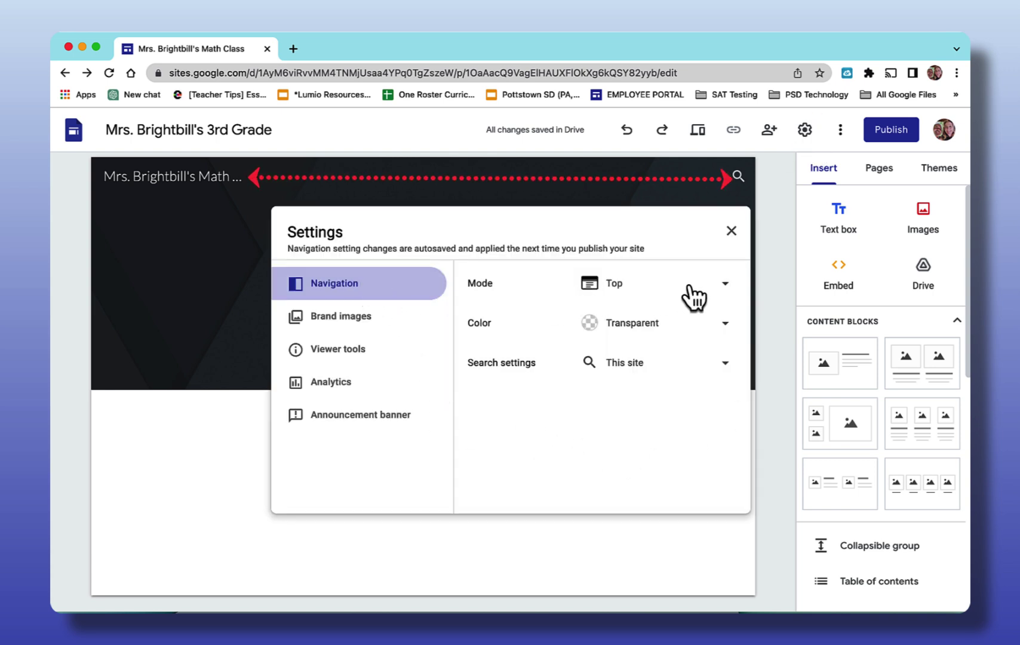
left_click(714, 284)
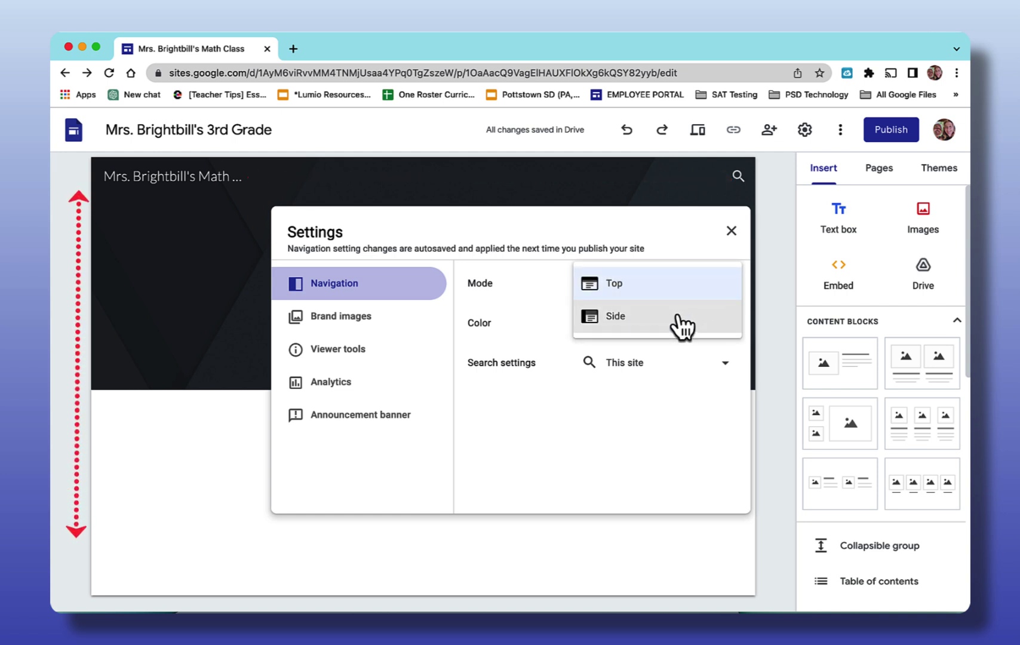
left_click(681, 379)
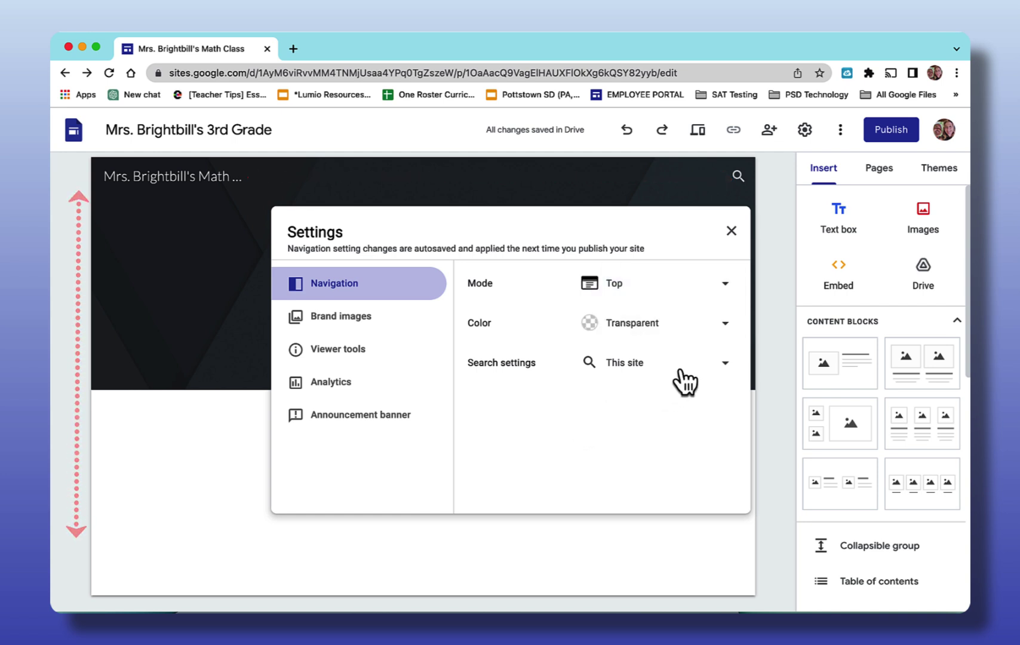
left_click(722, 323)
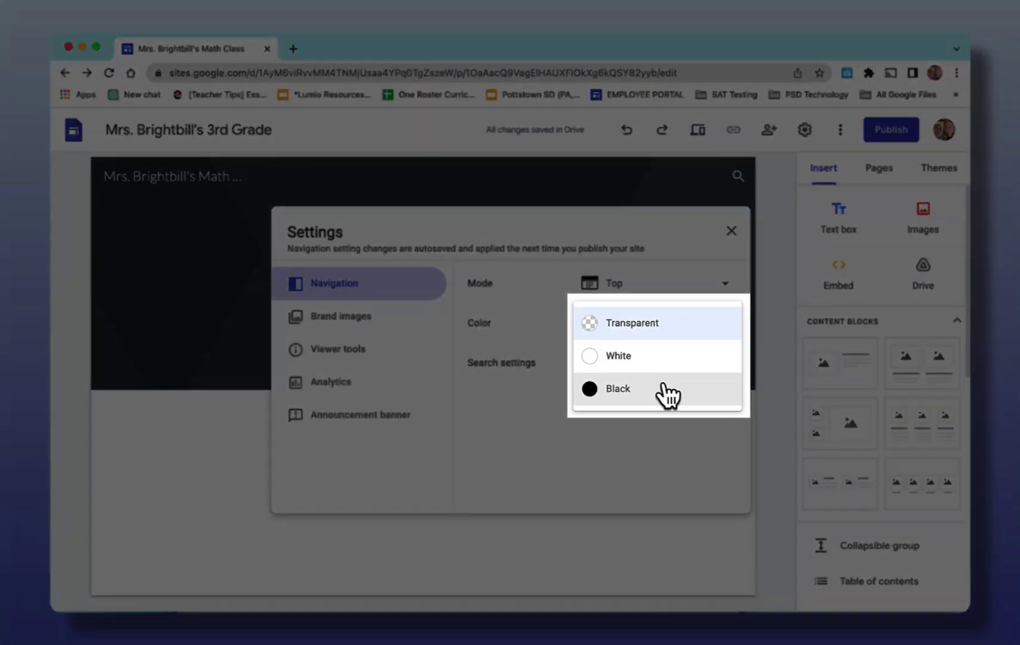
left_click(522, 435)
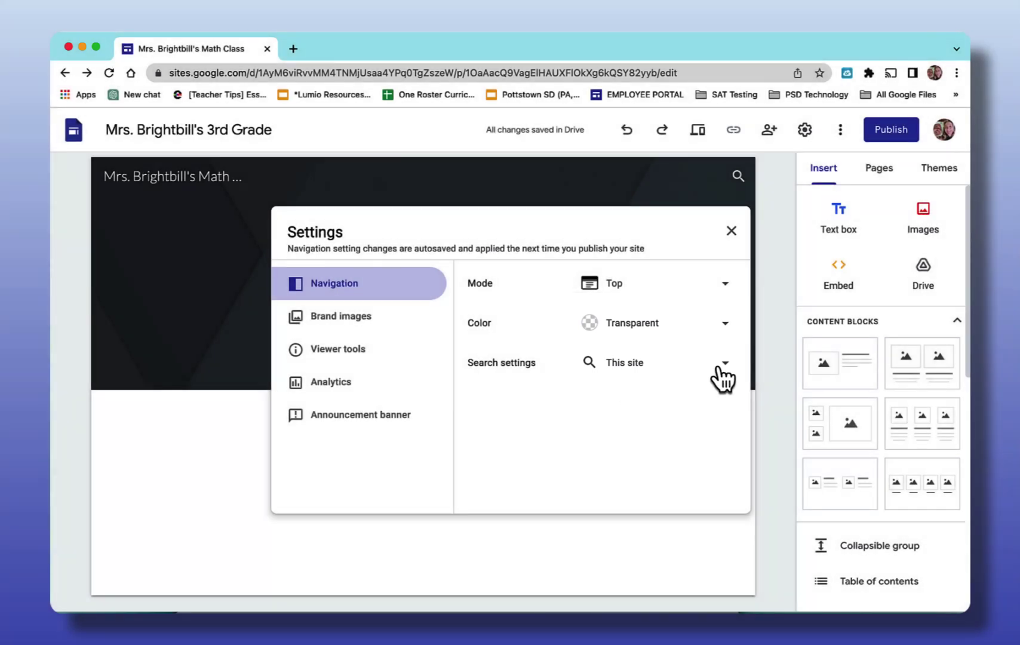
left_click(719, 366)
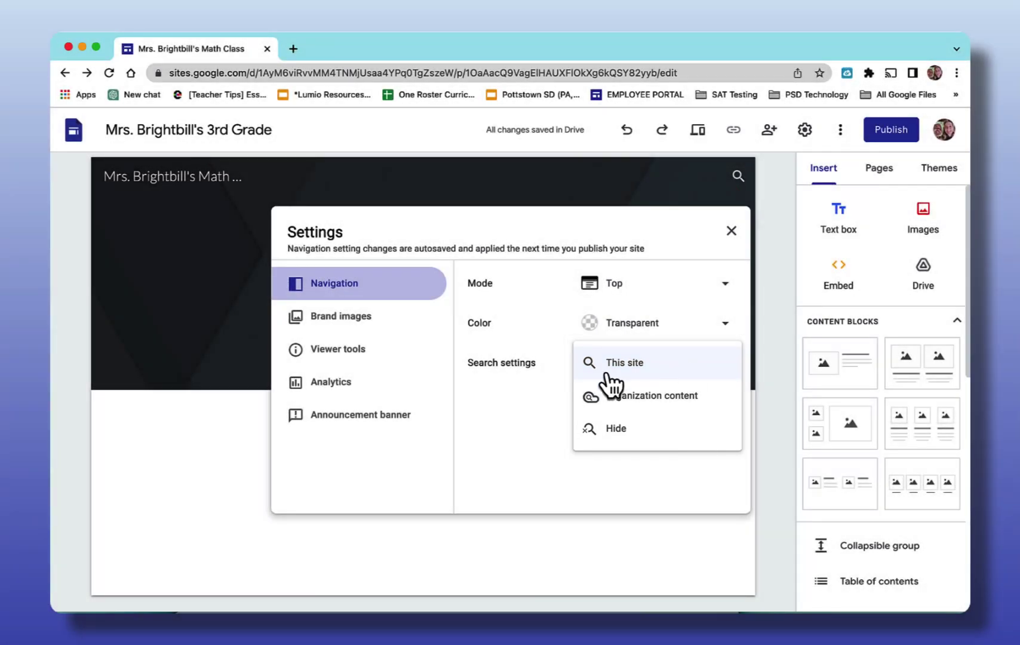
left_click(607, 370)
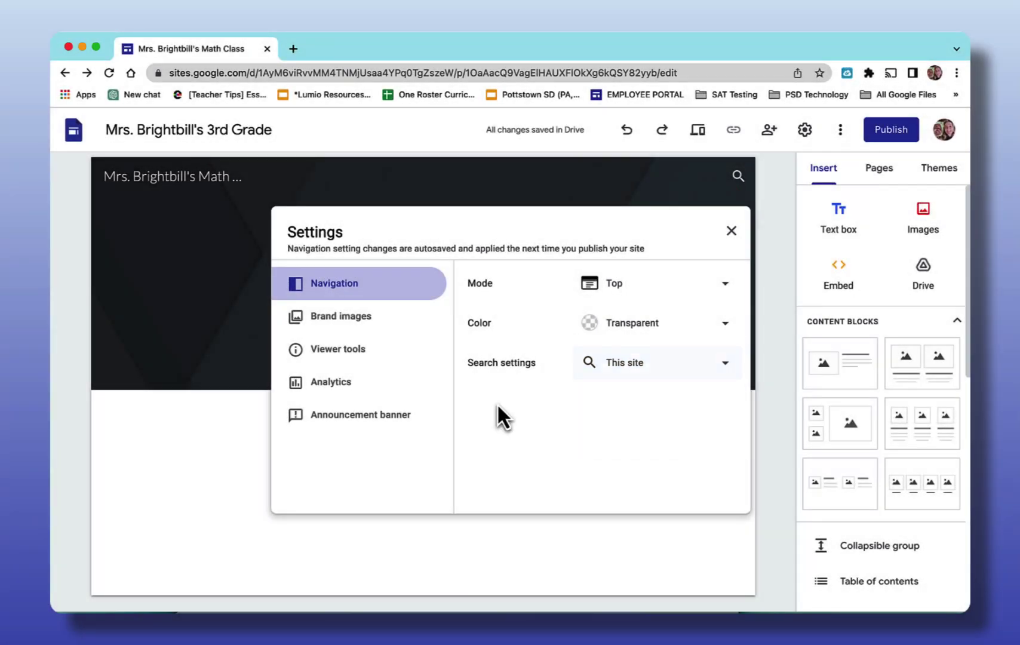
- Review the Brand images, Viewer tools, Analytics and Announcement banner settings
left_click(361, 317)
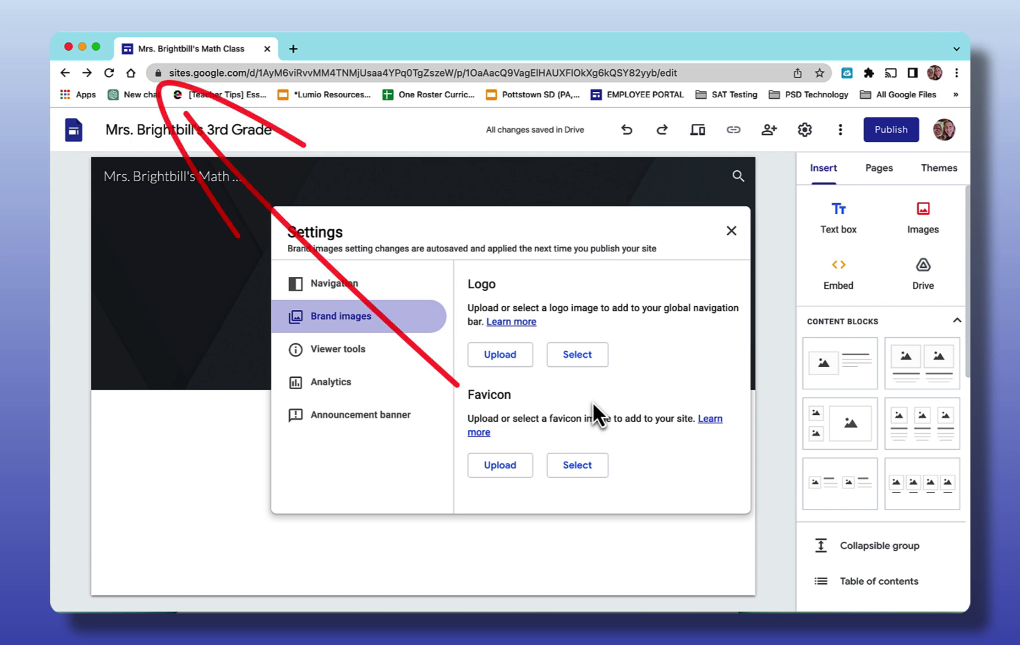
left_click(355, 353)
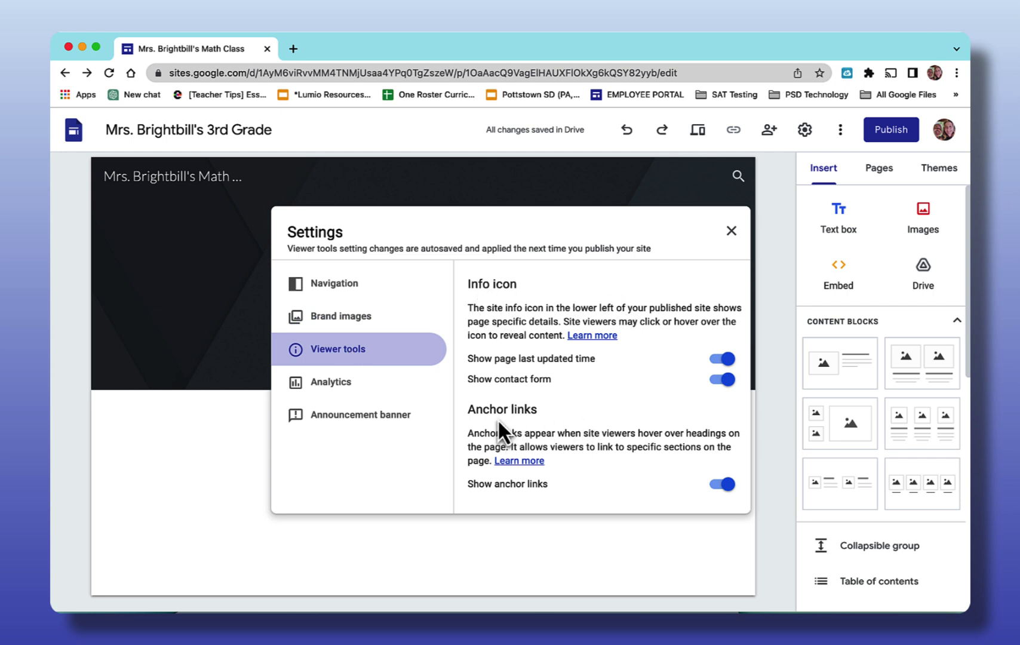
left_click(335, 387)
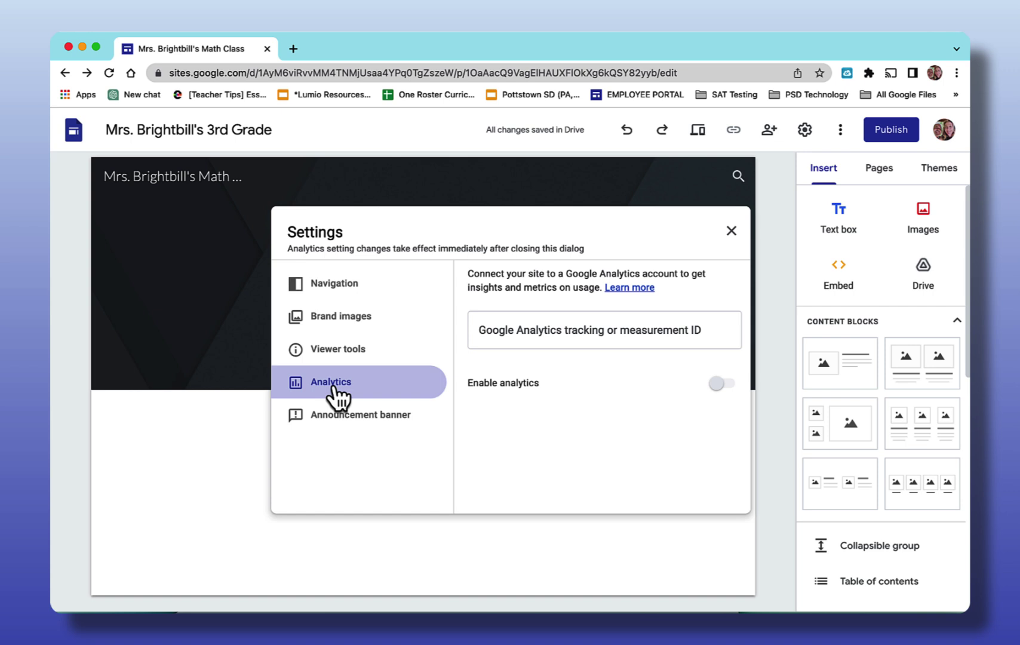
left_click(350, 418)
- Close site settings and show the More menu with version history, copy and help
left_click(732, 232)
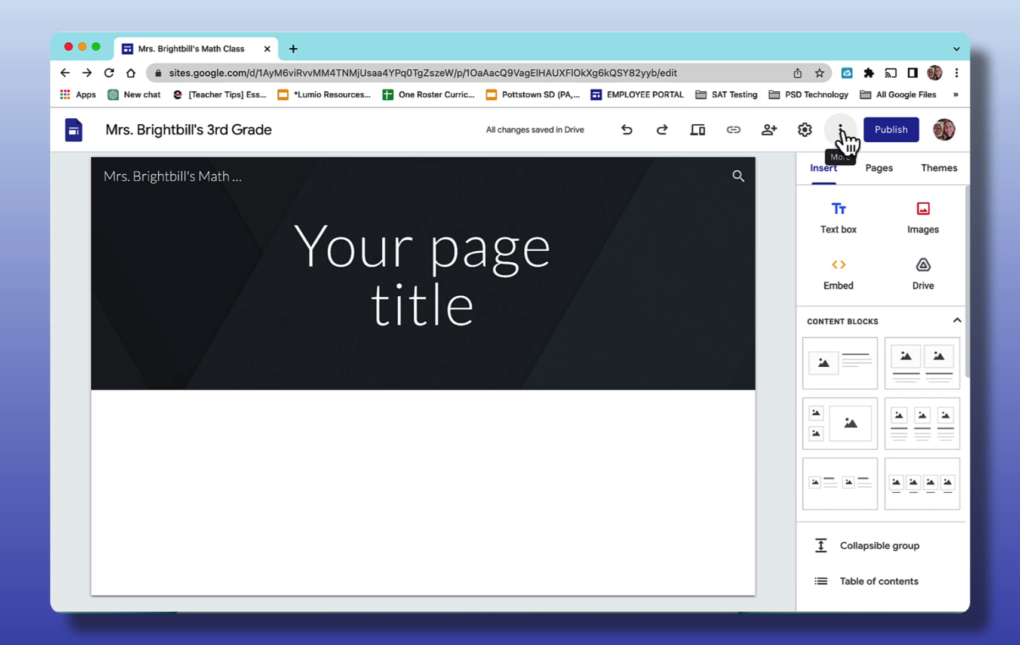
left_click(841, 132)
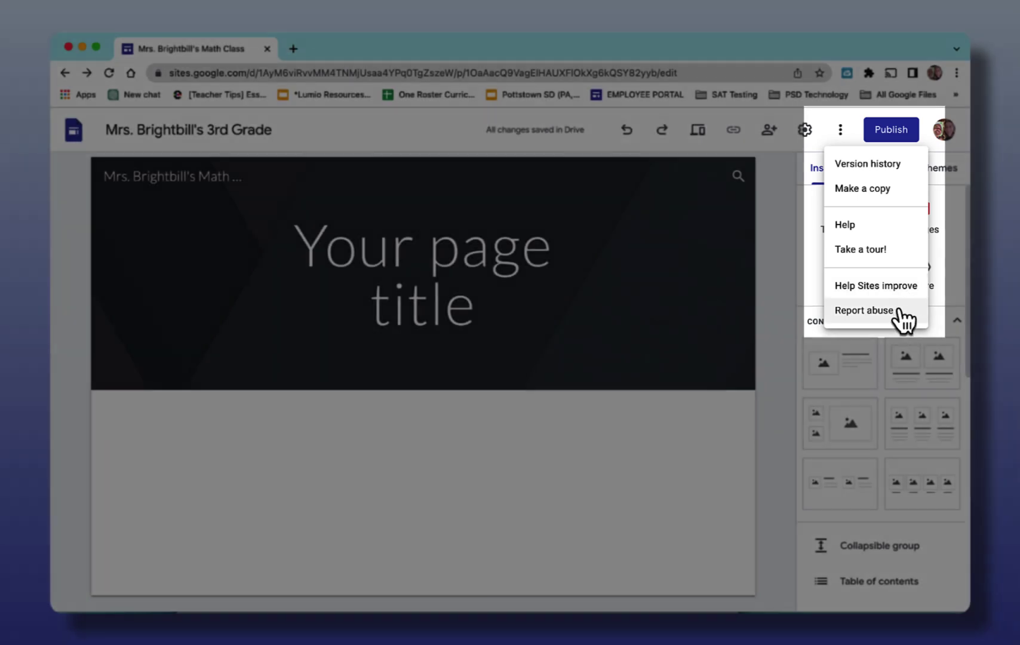
- Review the draft access options in the Publish settings, then cancel without publishing
left_click(897, 138)
left_click(894, 128)
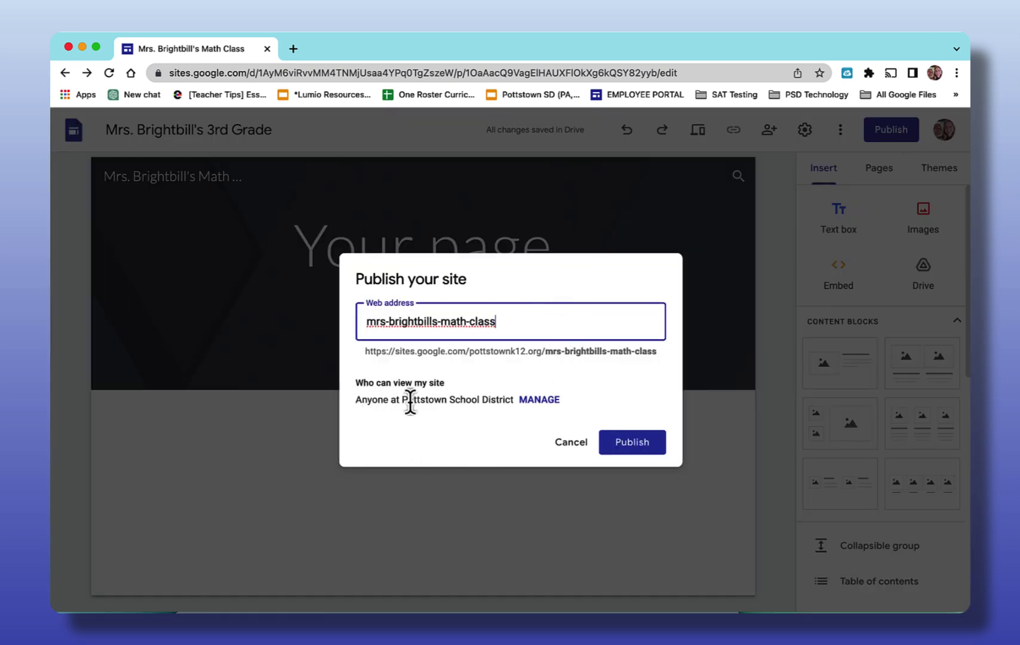
left_click(538, 401)
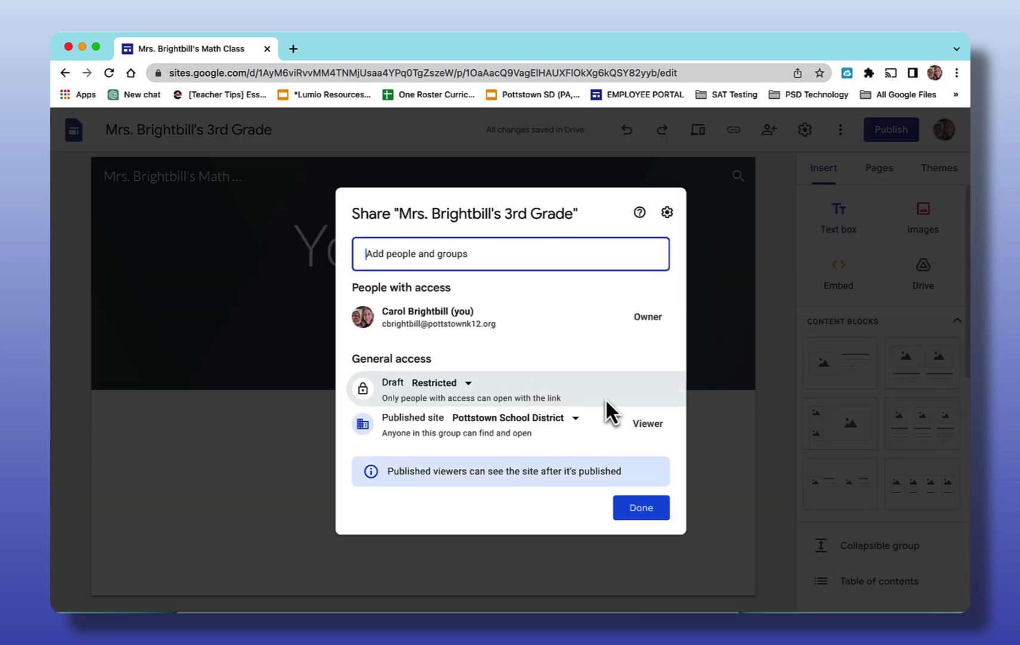
left_click(467, 385)
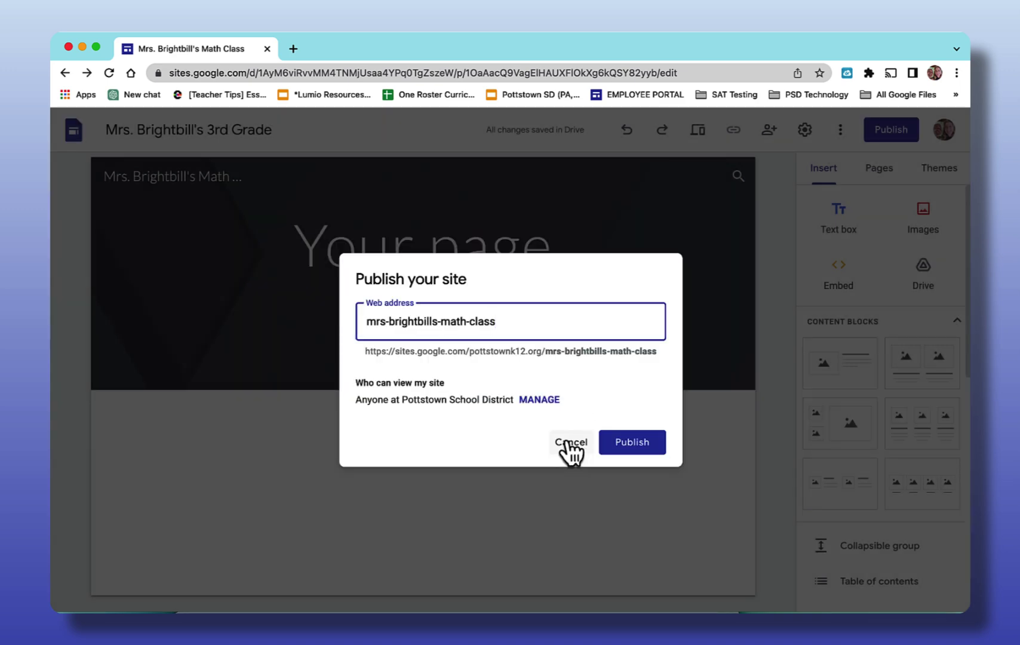
left_click(567, 443)
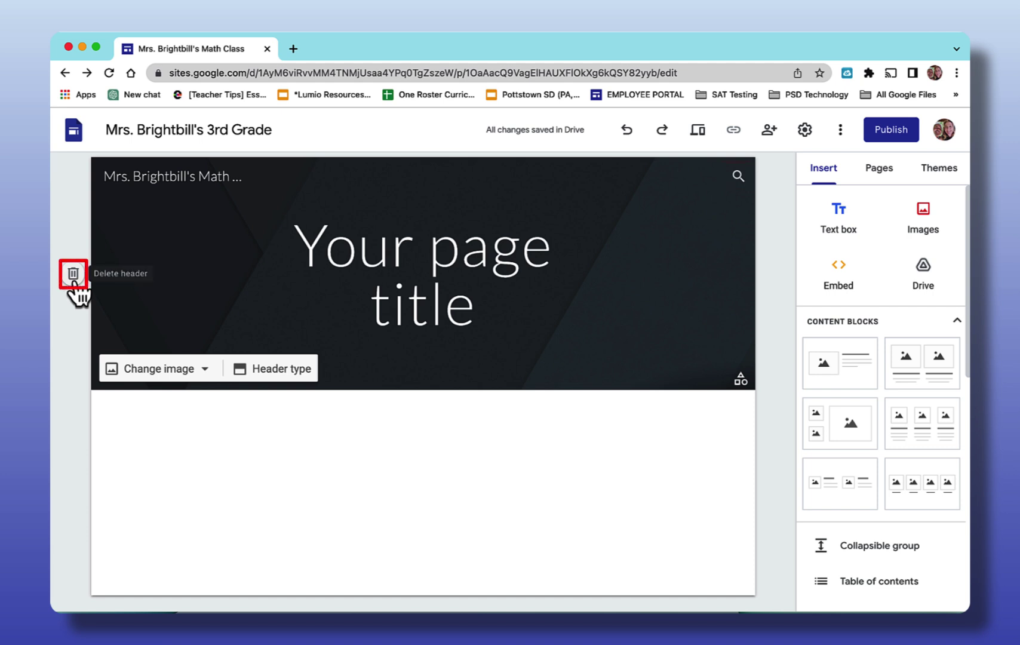
- Set the header background to the grey diagonal-tiles gallery image
left_click(207, 375)
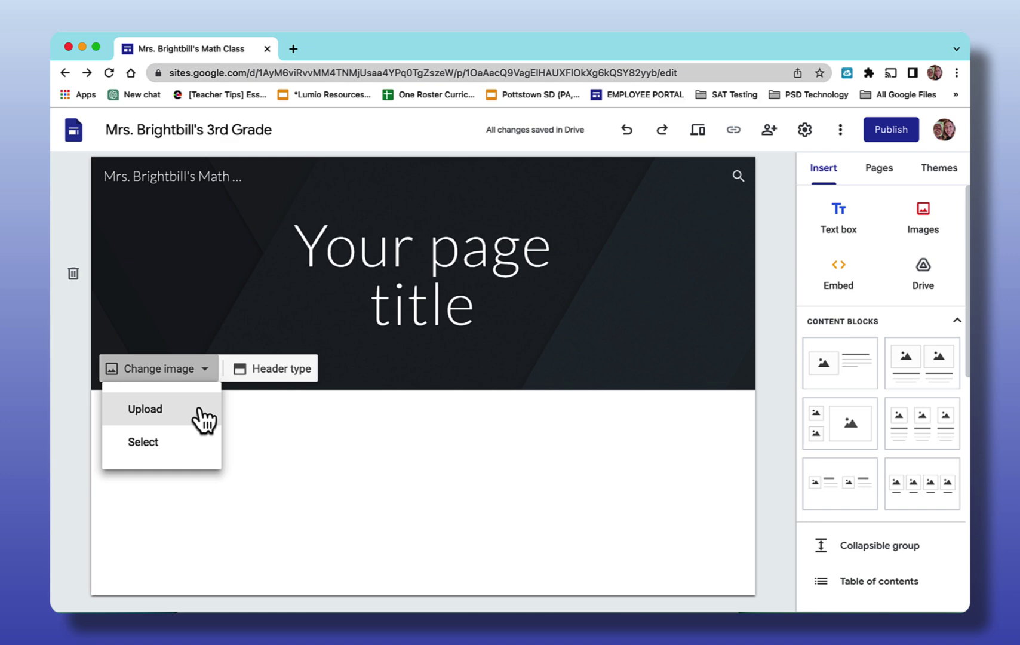
left_click(166, 443)
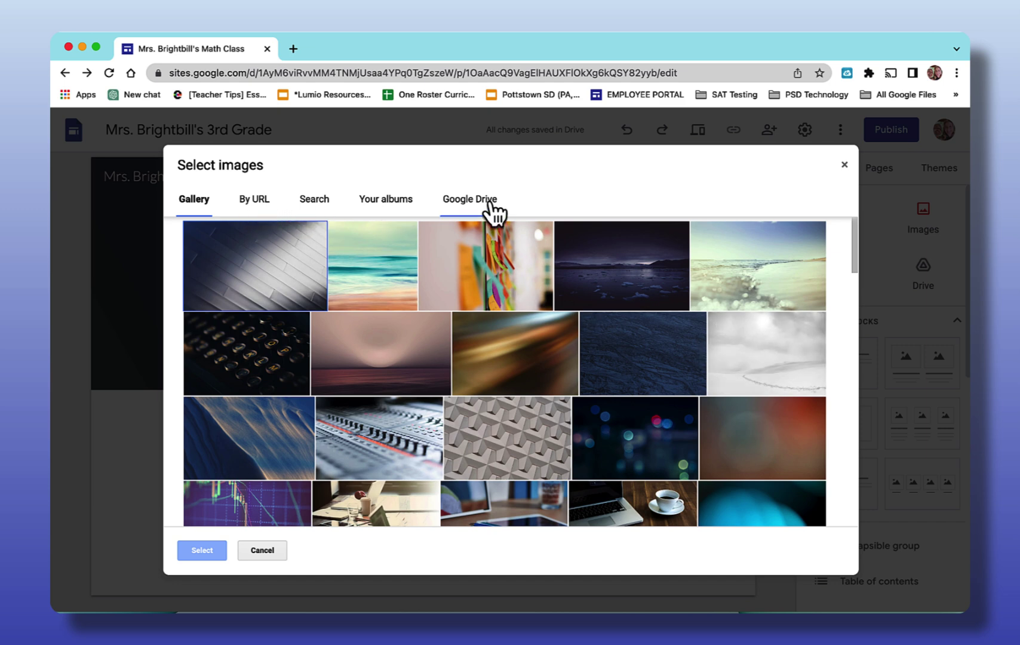
left_click(248, 291)
left_click(202, 550)
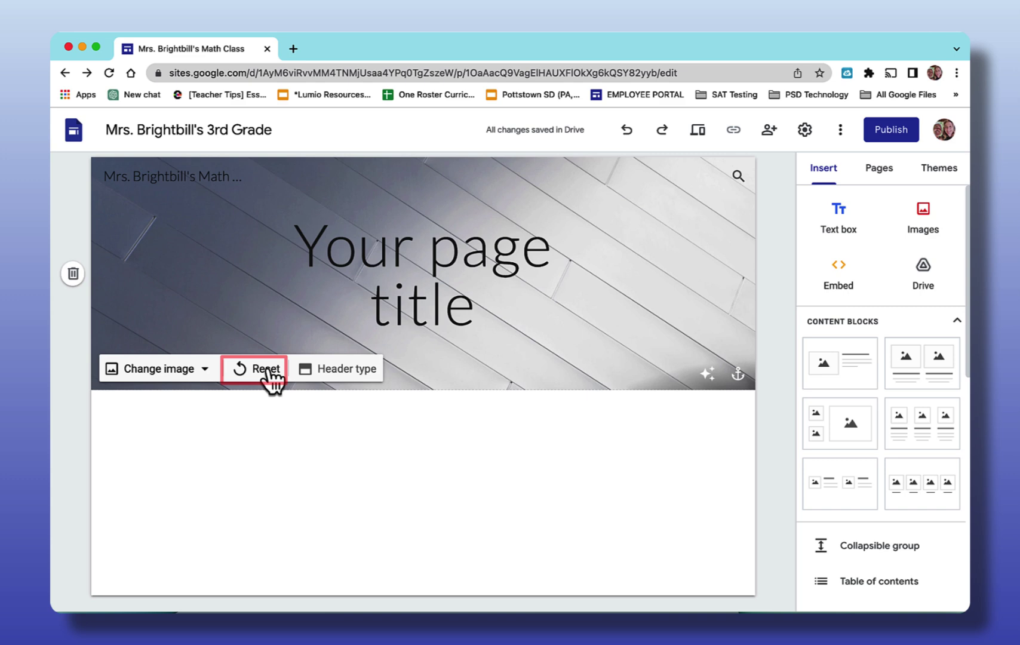
- Try the Cover, Large banner, Banner and Title only header types, ending on Banner
left_click(345, 368)
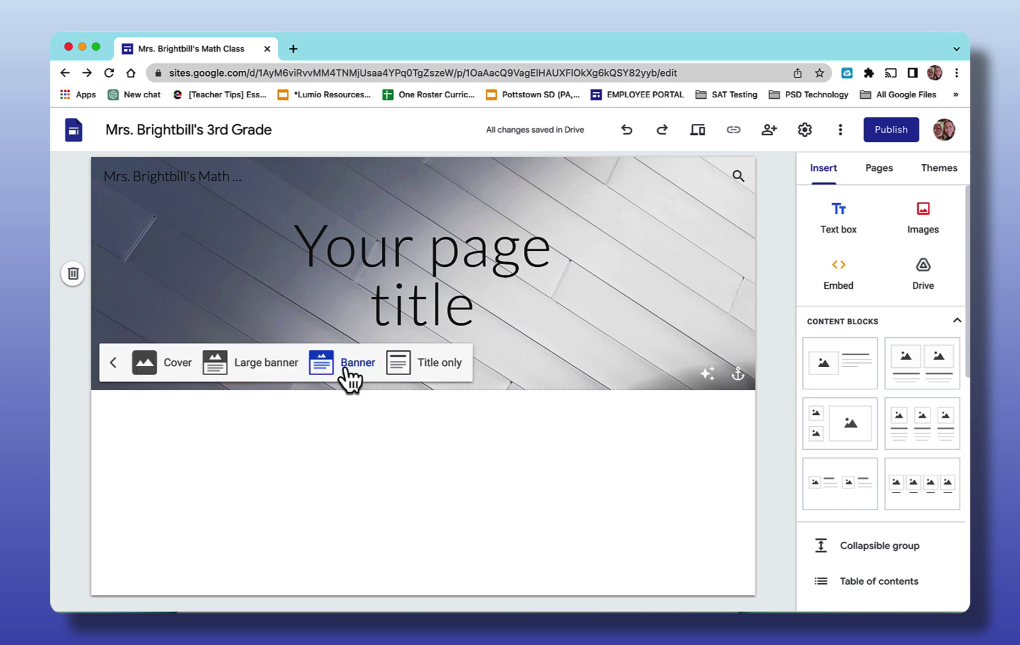
left_click(177, 365)
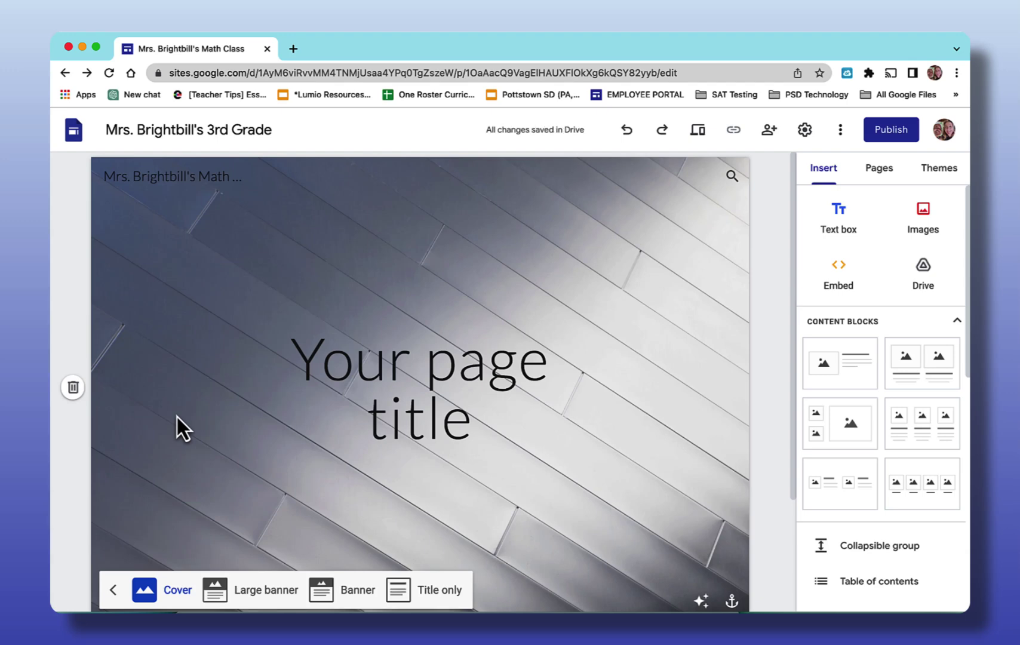
left_click(266, 591)
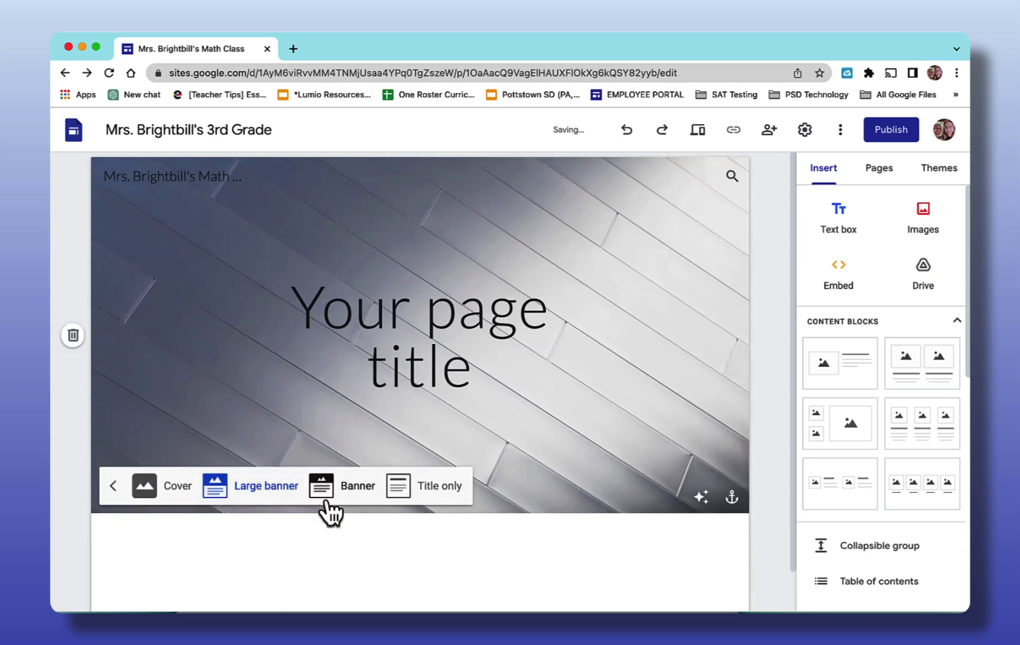
left_click(328, 500)
left_click(437, 369)
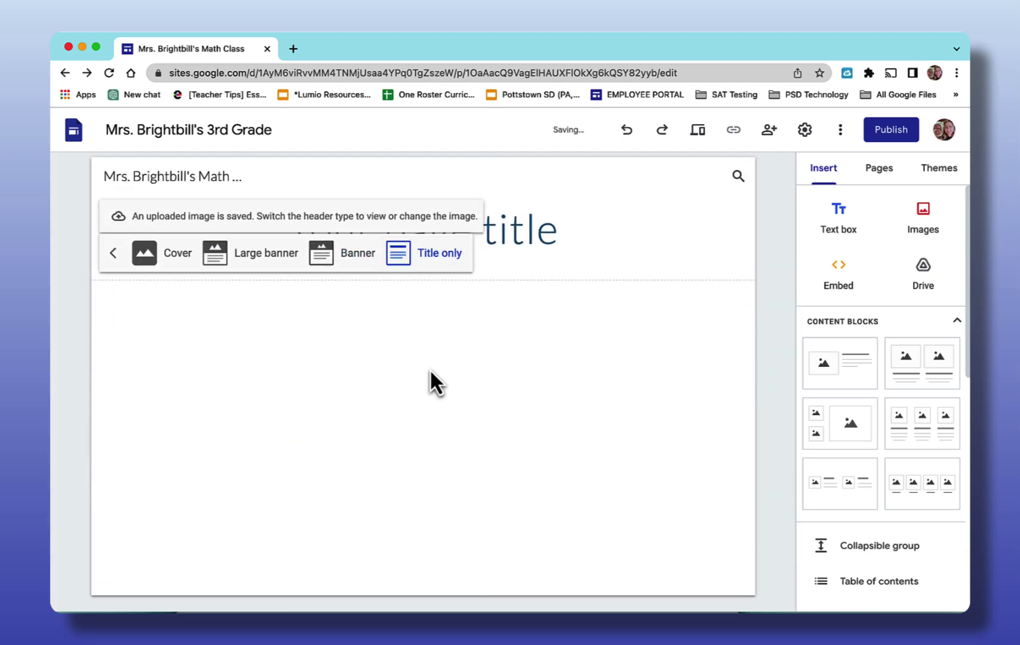
left_click(362, 258)
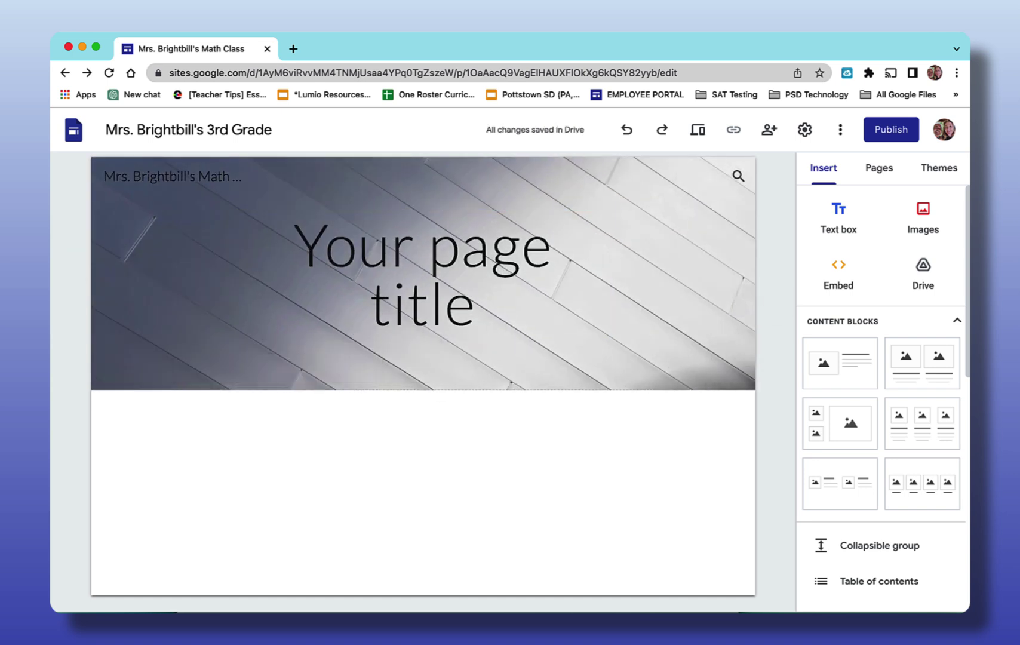
left_click(823, 176)
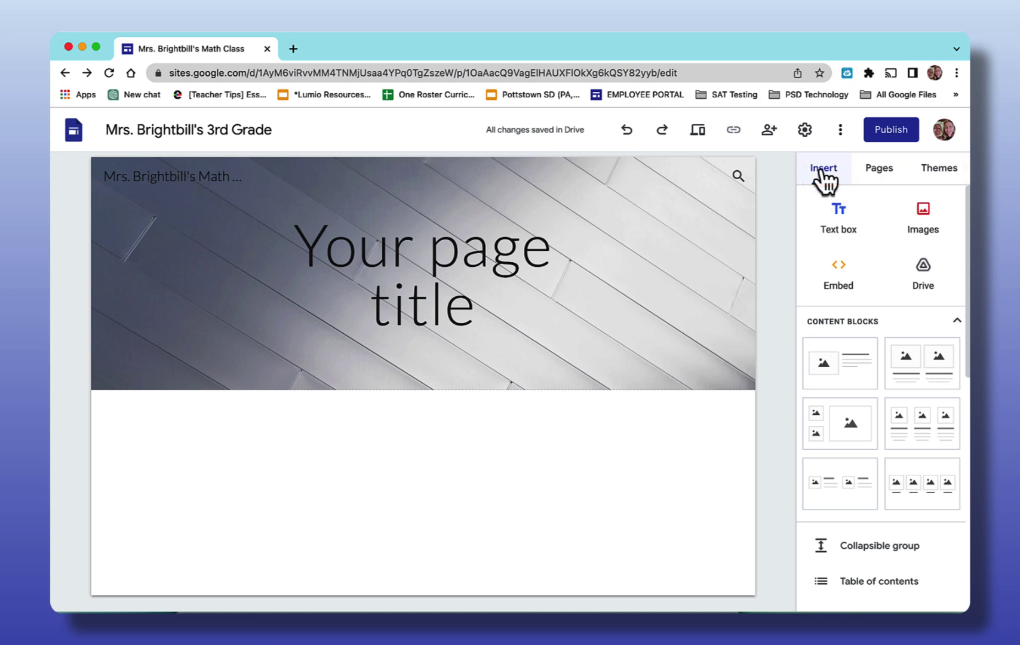
- Insert an empty text box below the header, then preview Images and Embed without inserting
left_click(843, 225)
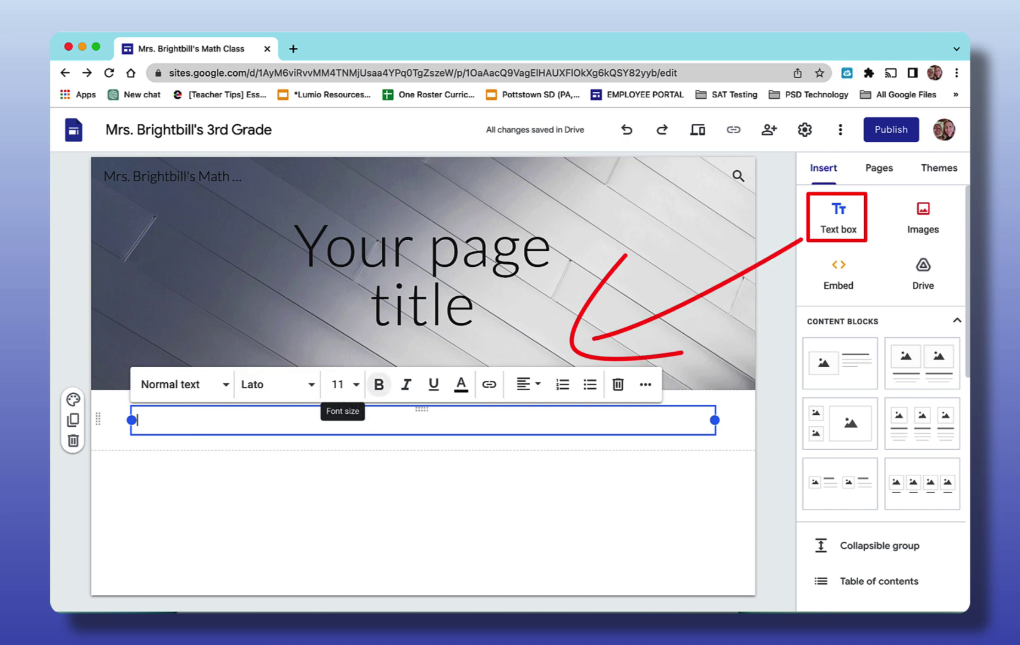
left_click(926, 232)
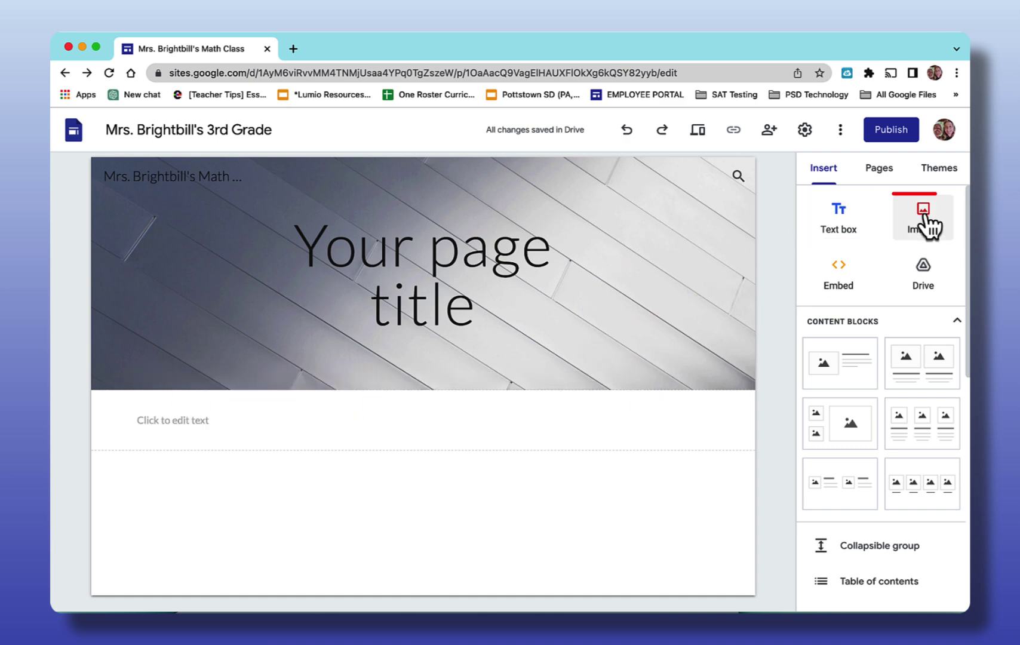
left_click(925, 231)
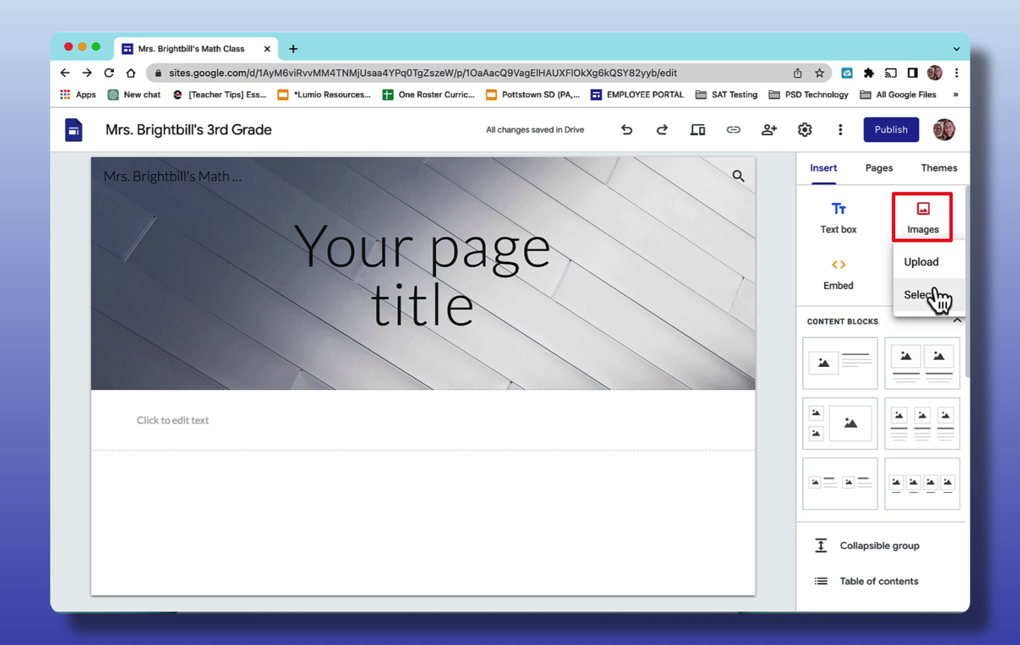
left_click(823, 281)
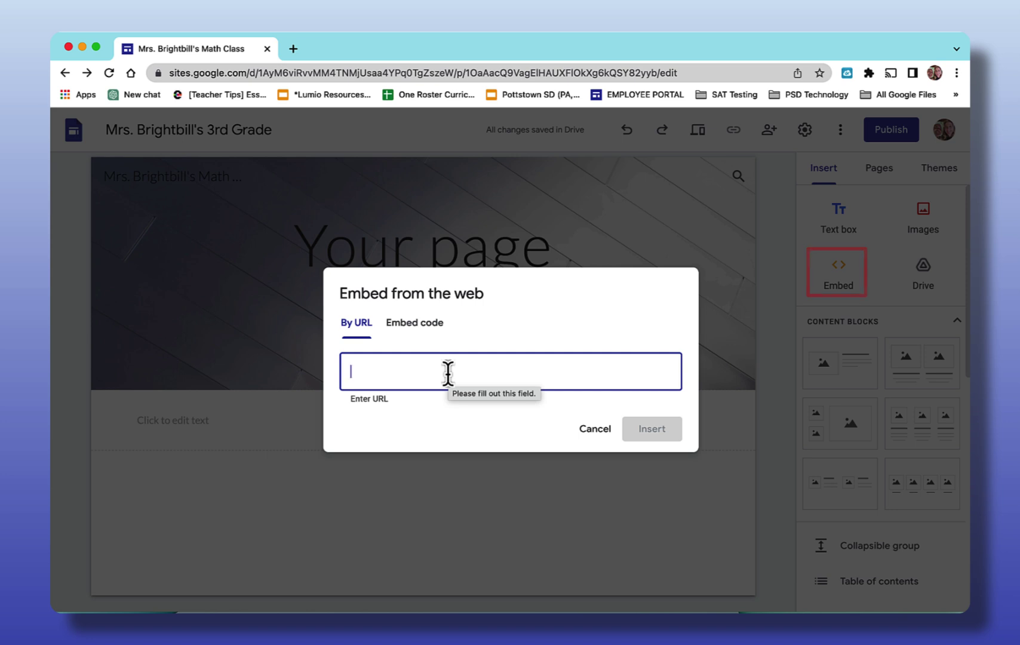
left_click(415, 322)
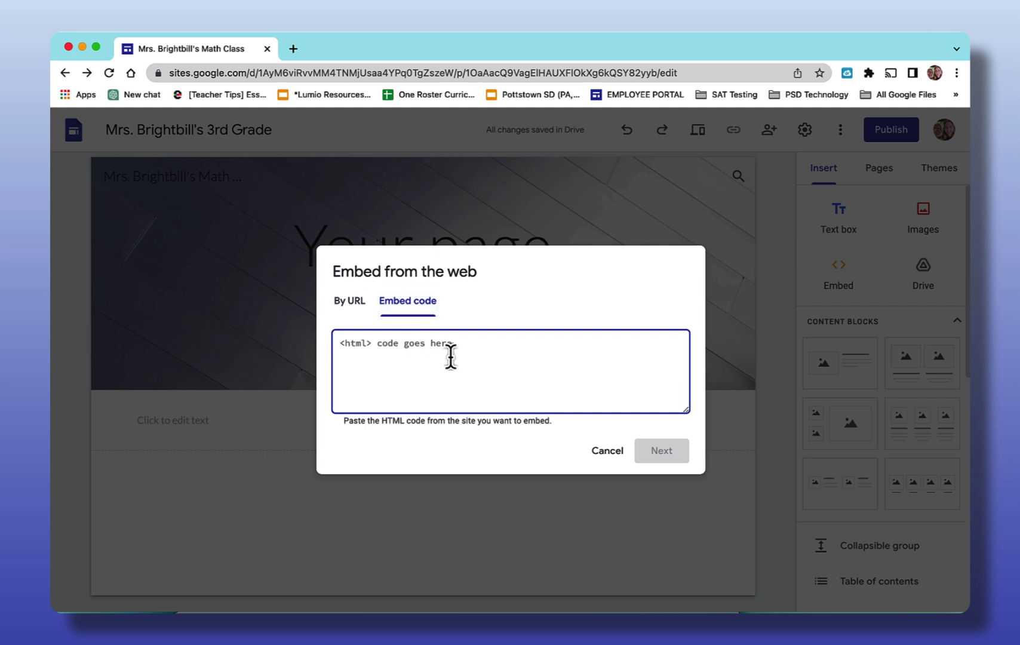
left_click(605, 453)
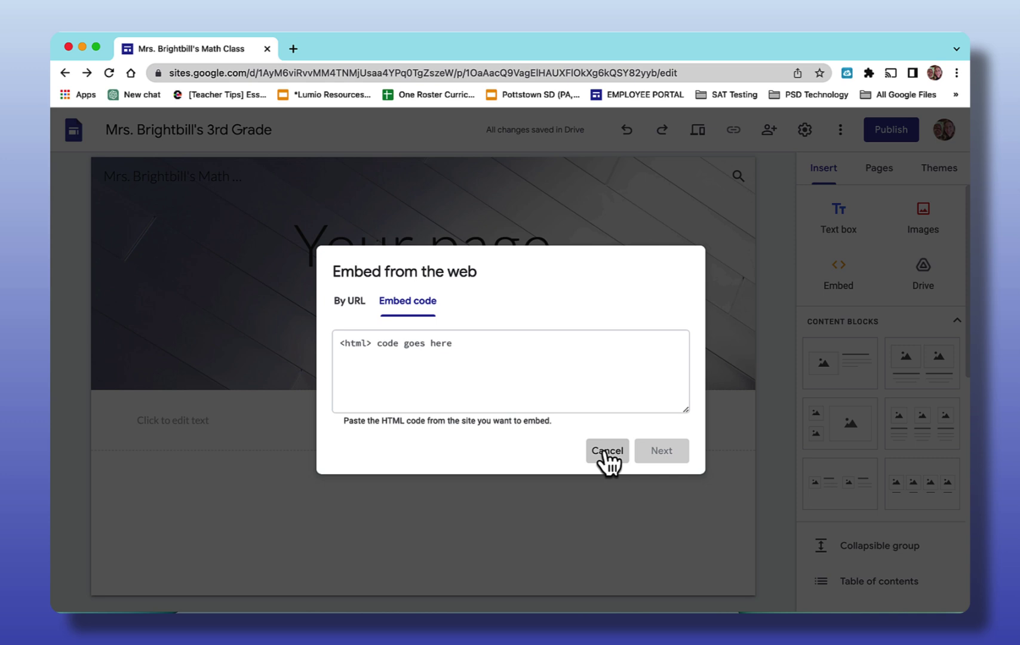
left_click(605, 453)
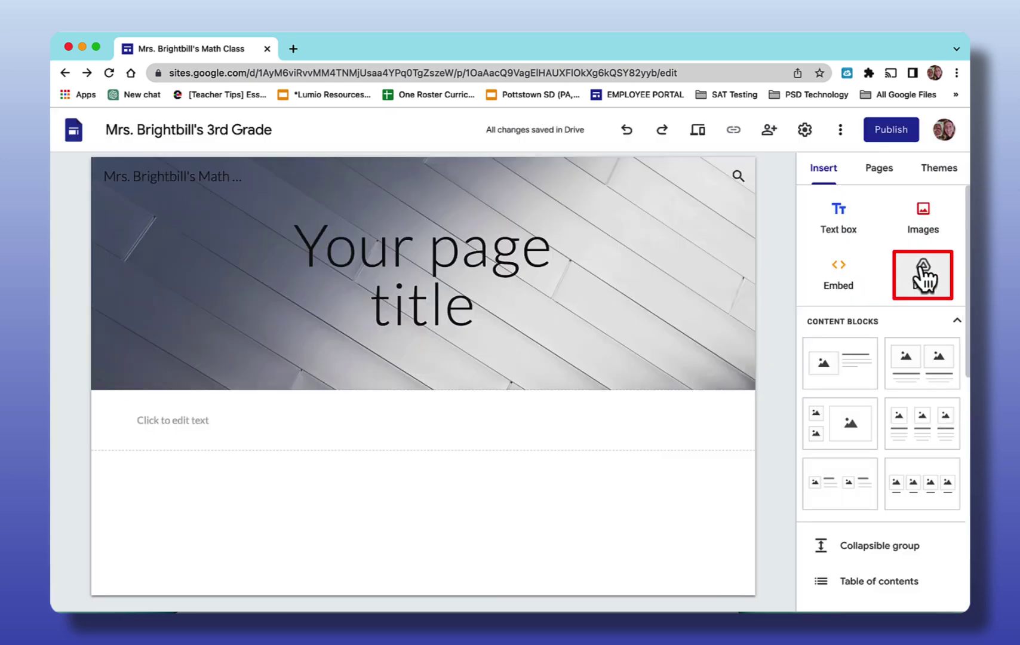
left_click(924, 267)
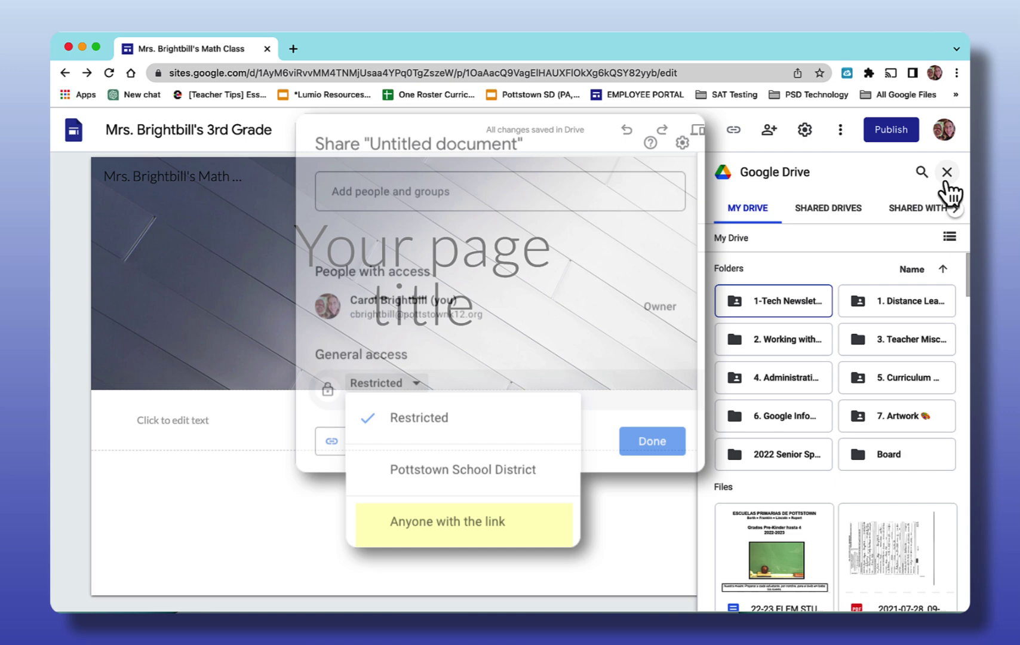
left_click(947, 172)
scroll(894, 318, "down", 3)
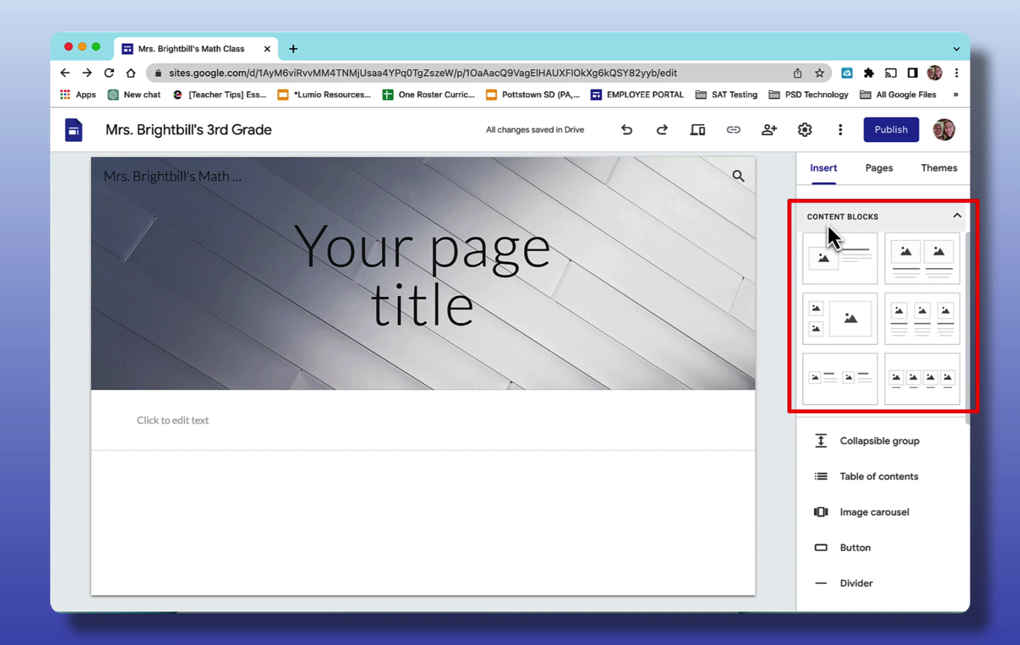
left_click(928, 341)
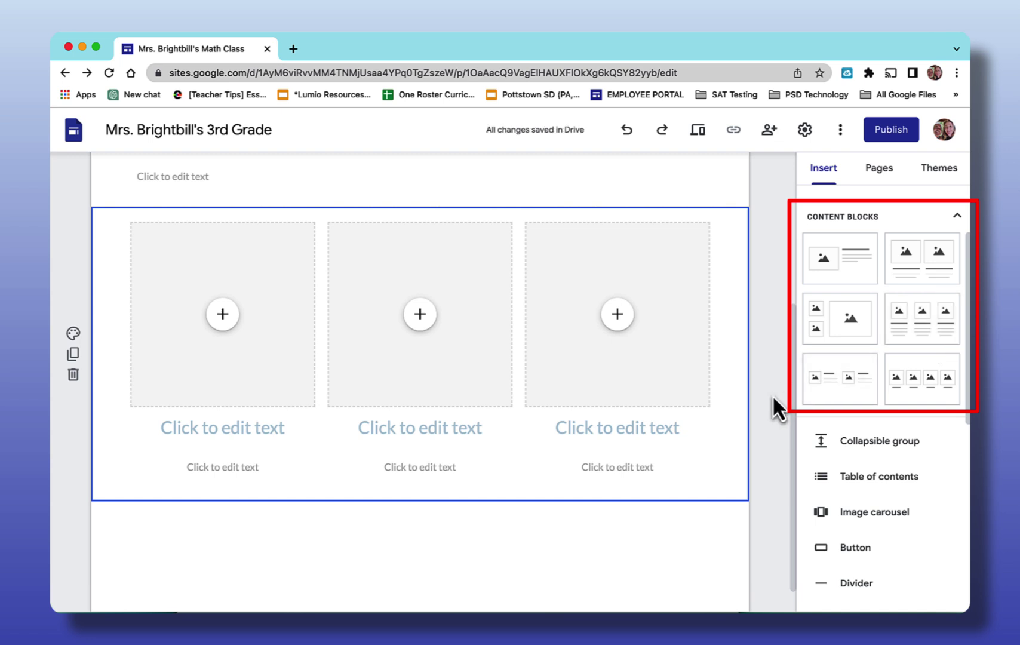
left_click(222, 316)
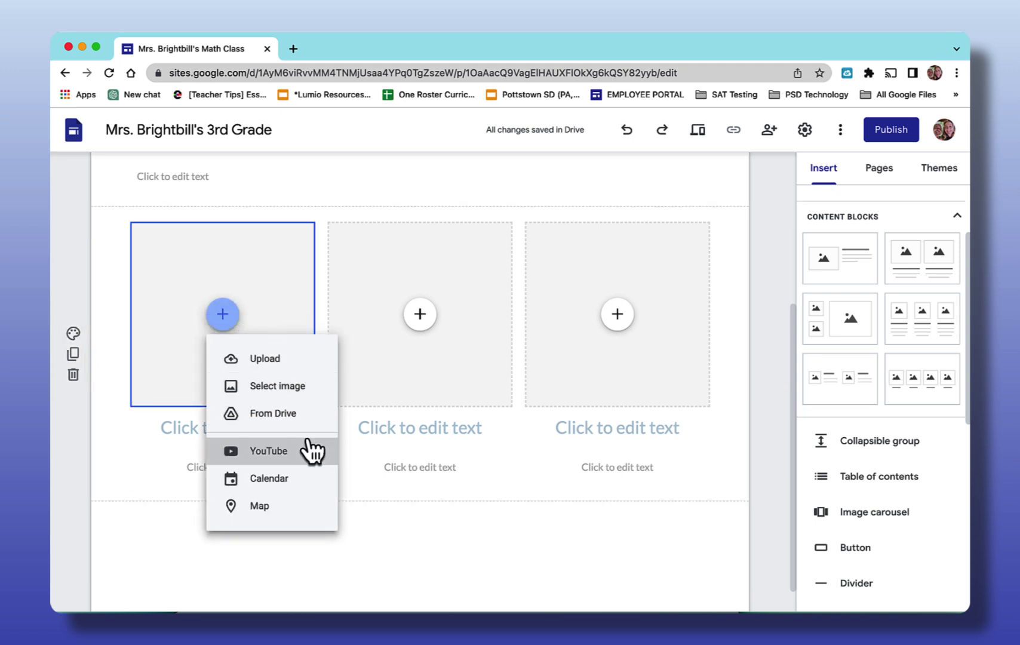
left_click(233, 431)
left_click(227, 425)
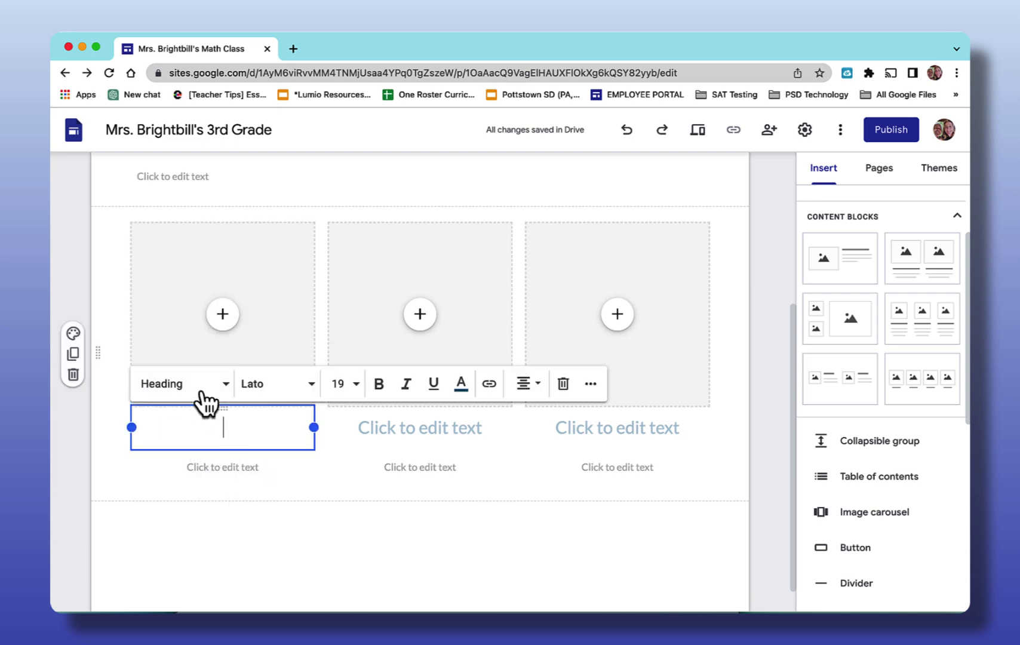
left_click(222, 464)
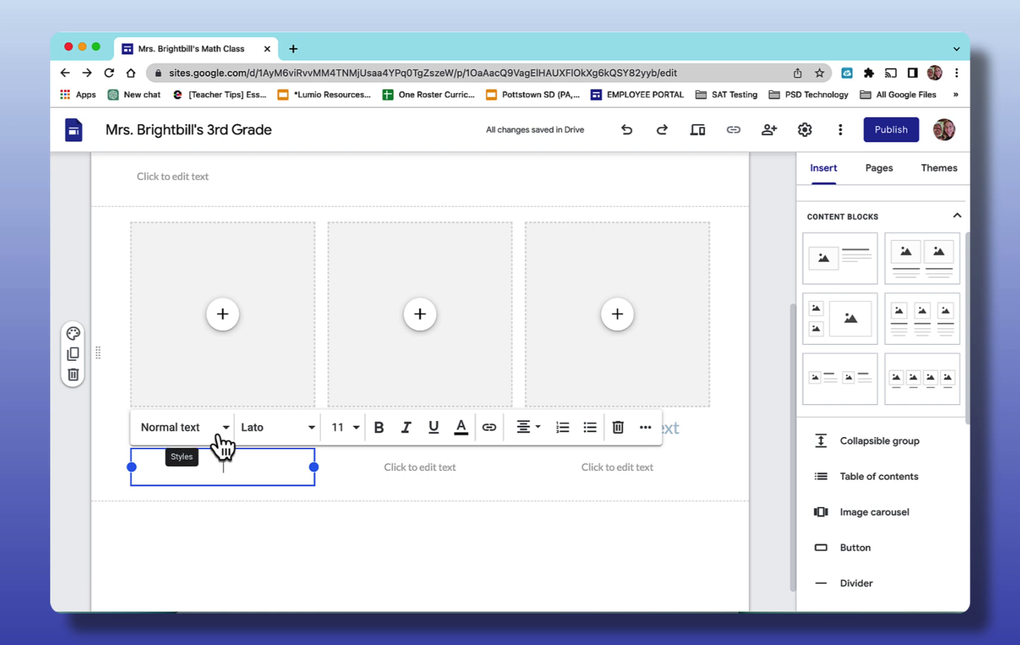
left_click(773, 452)
scroll(944, 455, "down", 5)
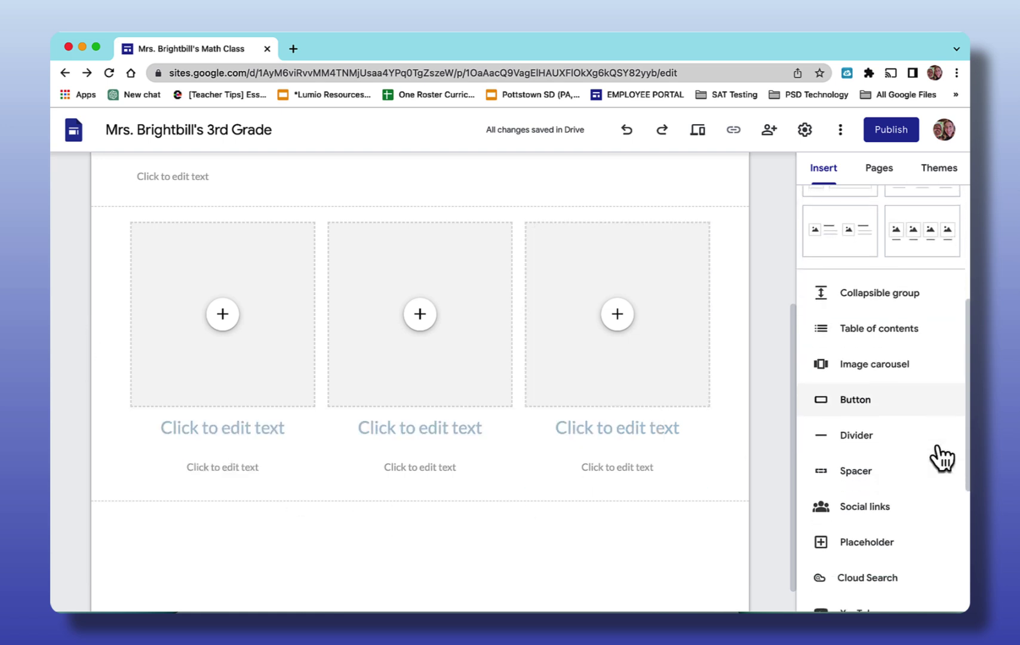
scroll(943, 457, "down", 4)
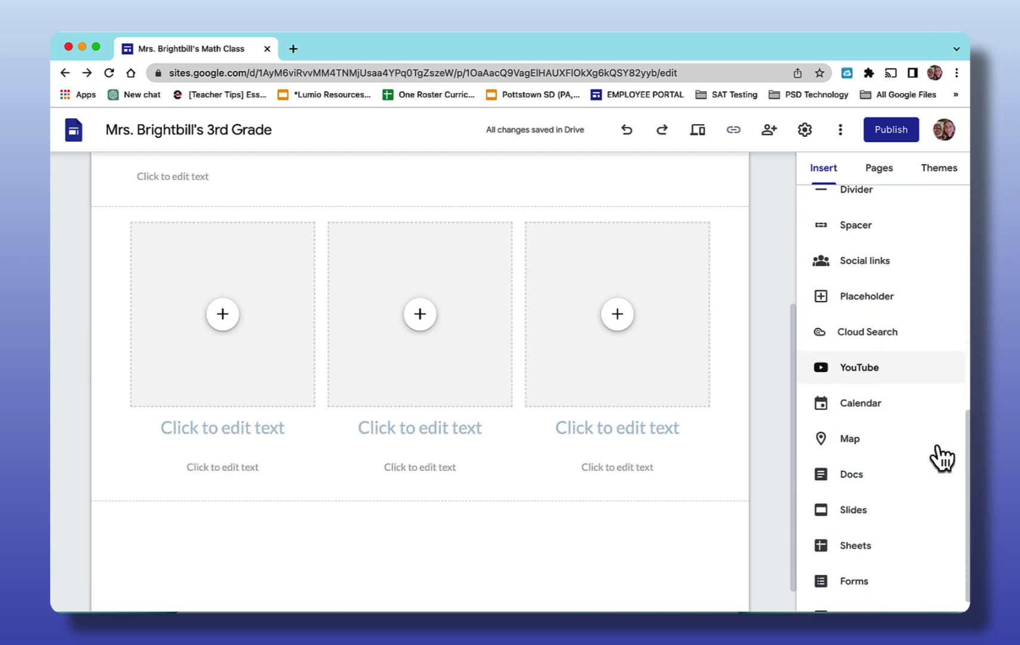
scroll(943, 458, "up", 5)
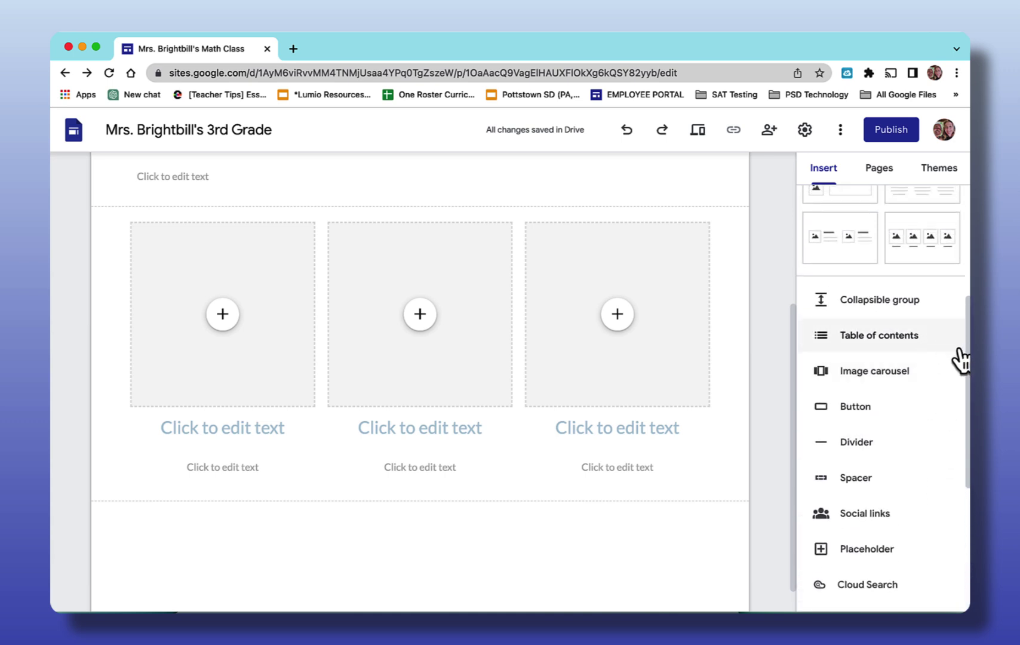
scroll(958, 361, "down", 3)
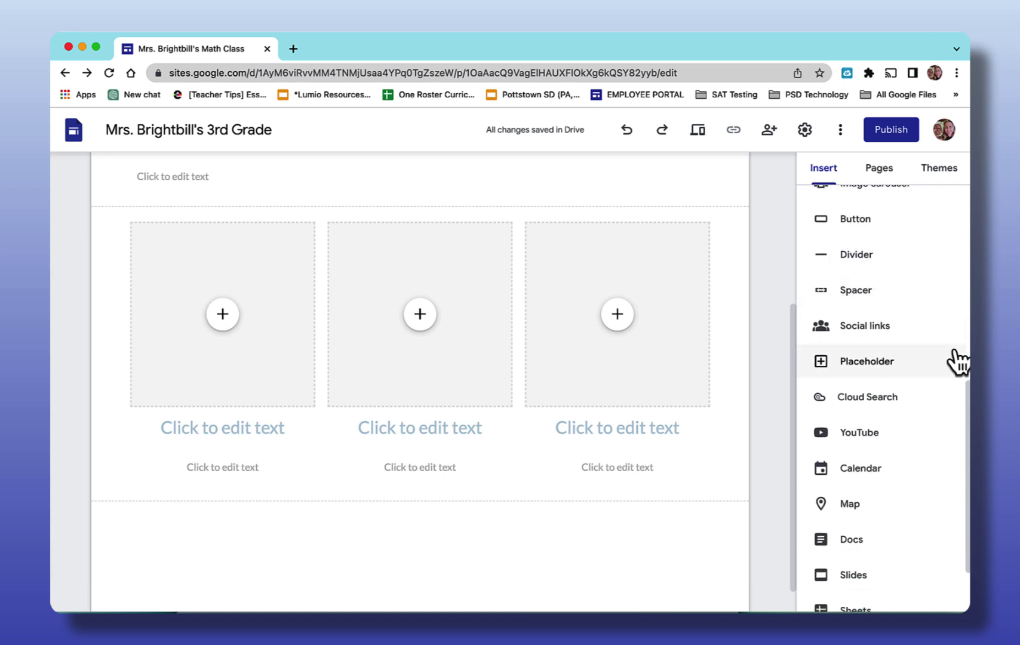
scroll(958, 361, "up", 2)
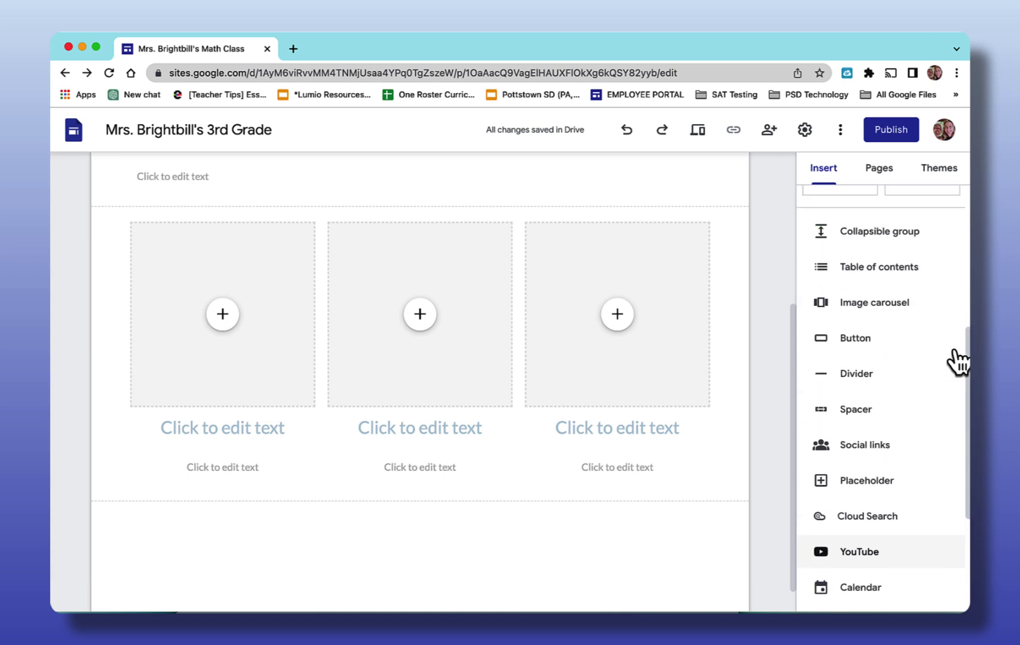
scroll(944, 361, "up", 5)
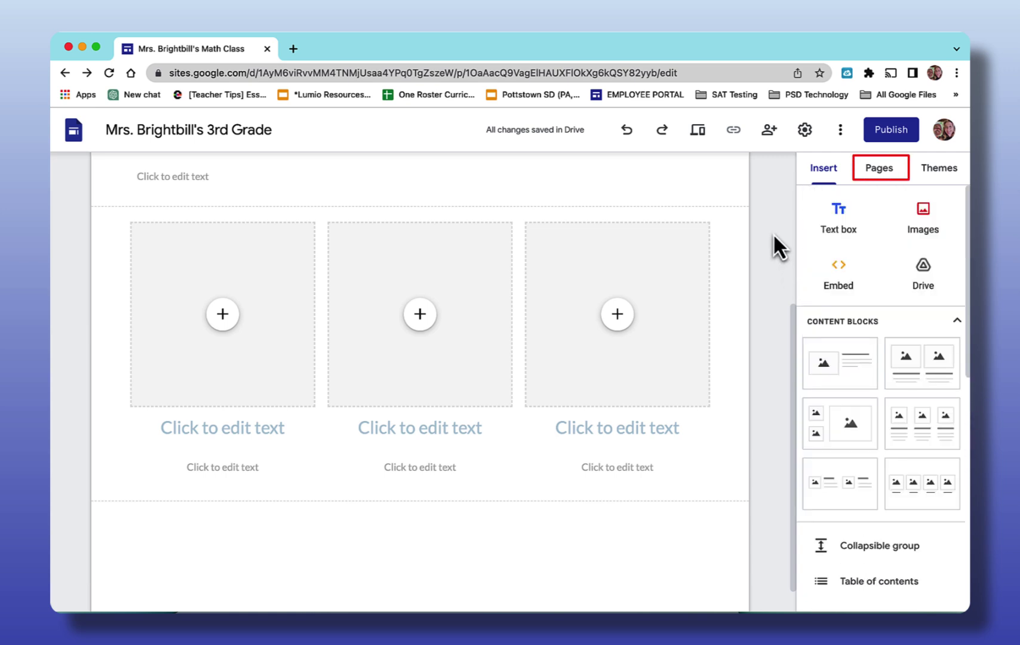
- Create a new page named 'About' from the Pages panel
left_click(883, 174)
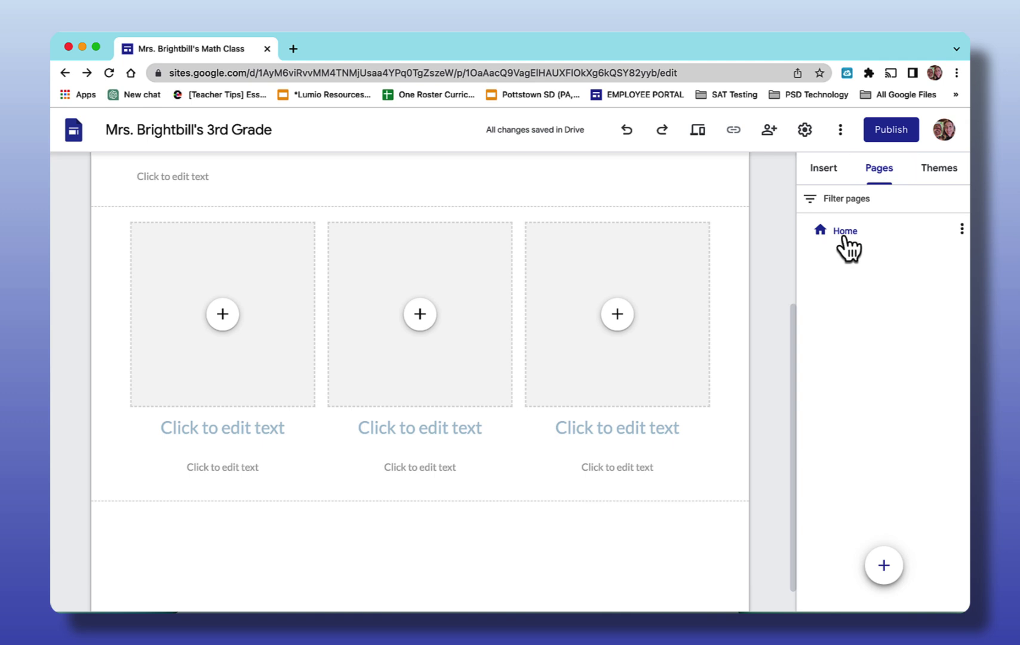
mouse_move(884, 567)
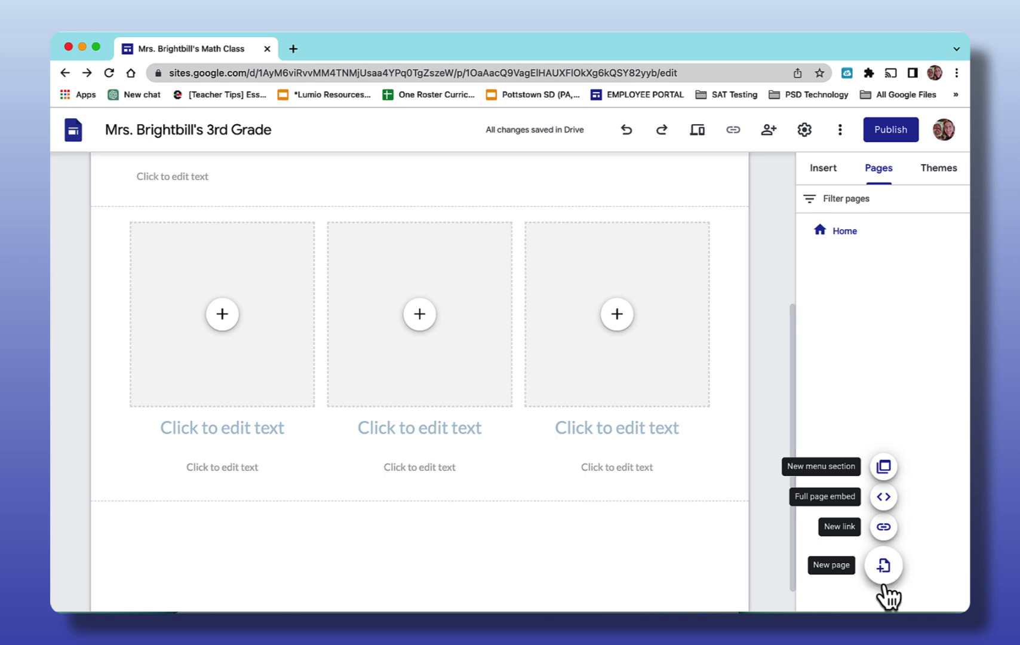
left_click(883, 567)
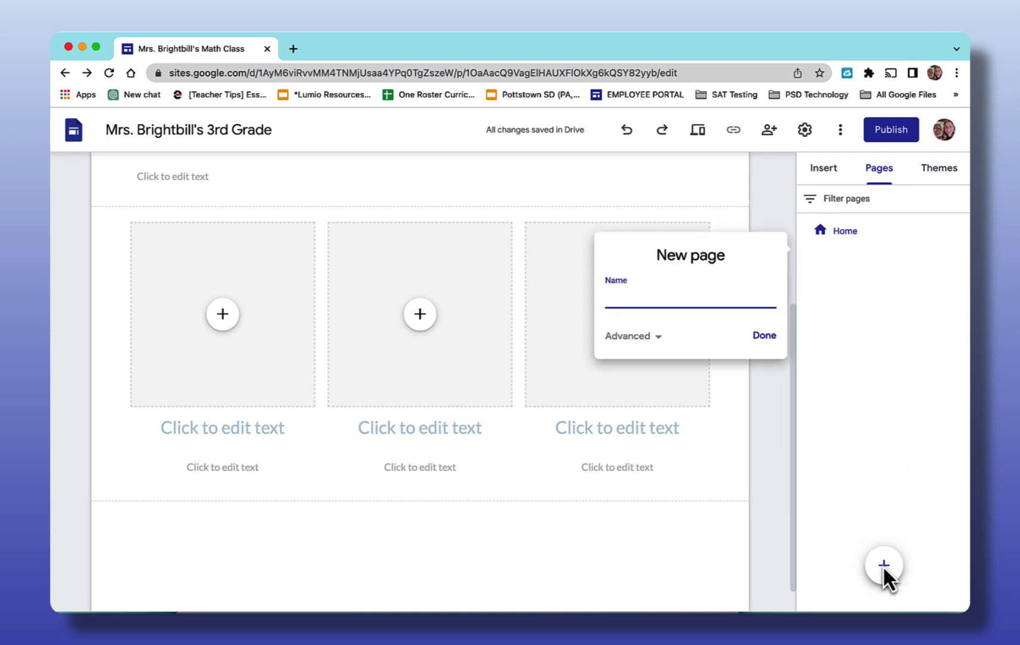
type("About")
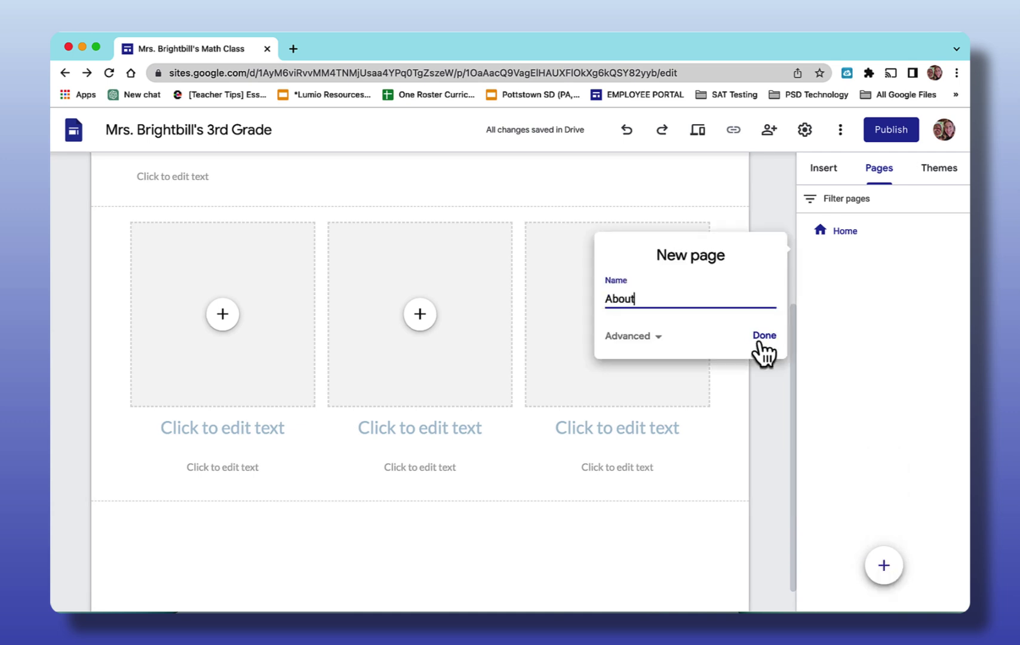
left_click(764, 338)
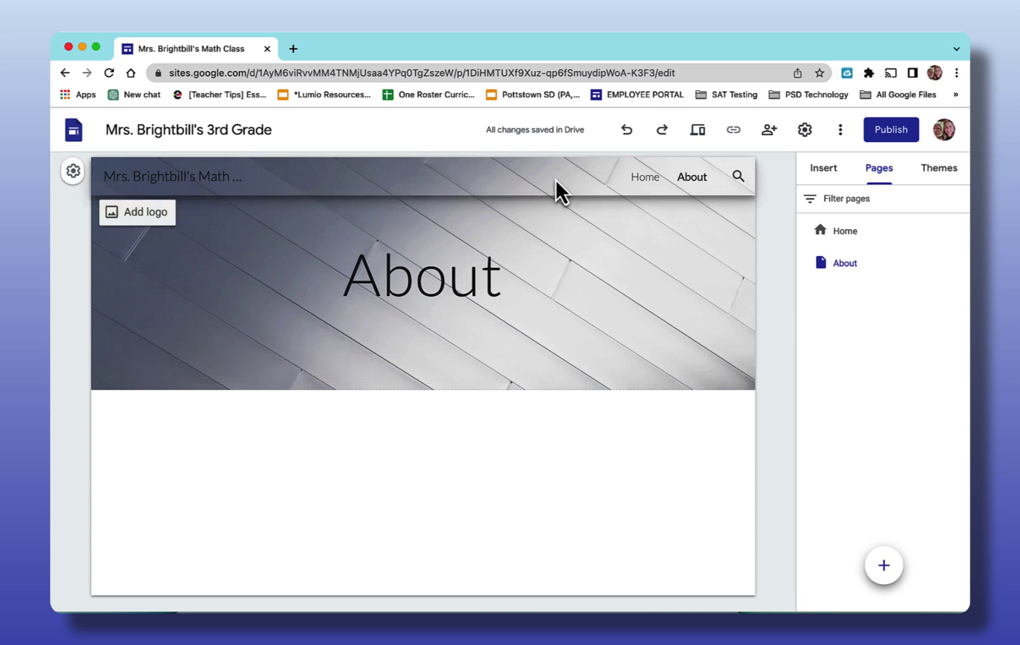
- Set the navigation bar color to White in Settings
left_click(806, 130)
left_click(725, 325)
left_click(686, 357)
left_click(731, 230)
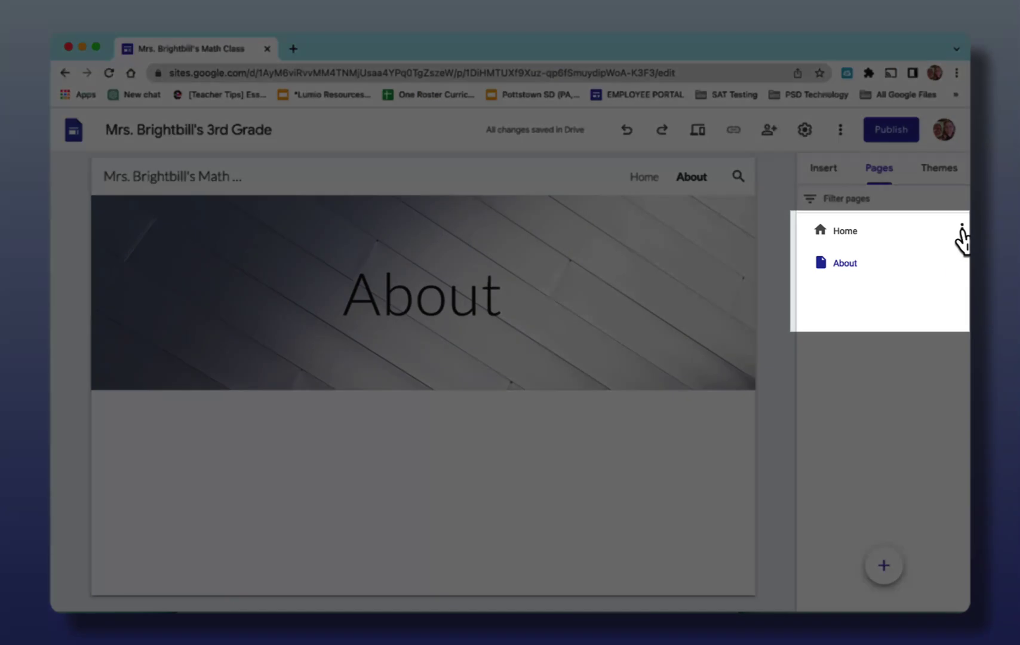
- Inspect the Home page's properties, including Advanced, and close them unchanged
left_click(962, 230)
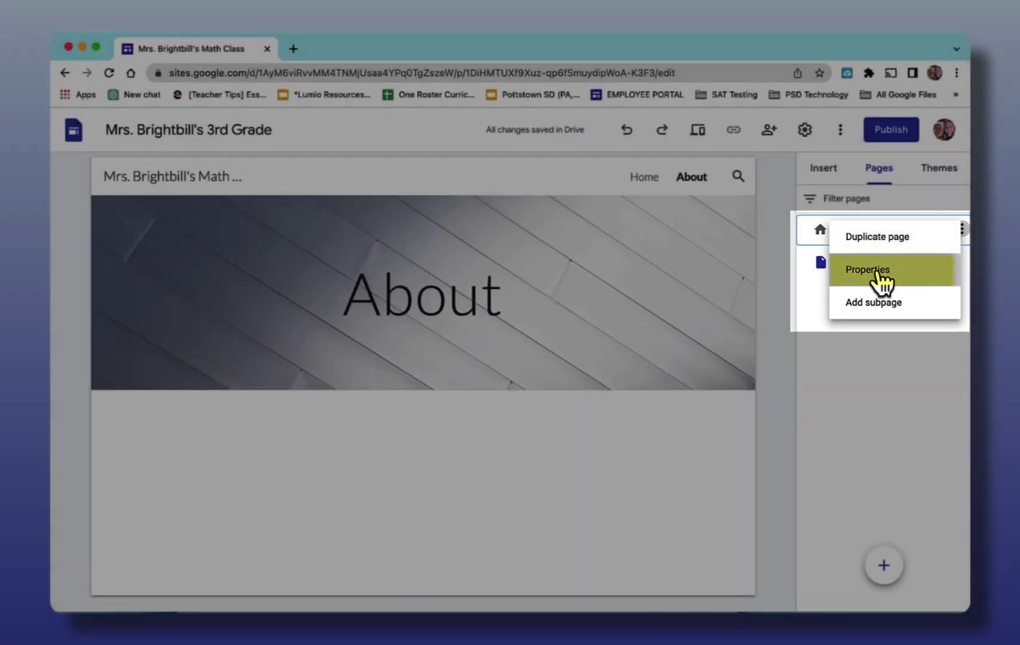
left_click(886, 279)
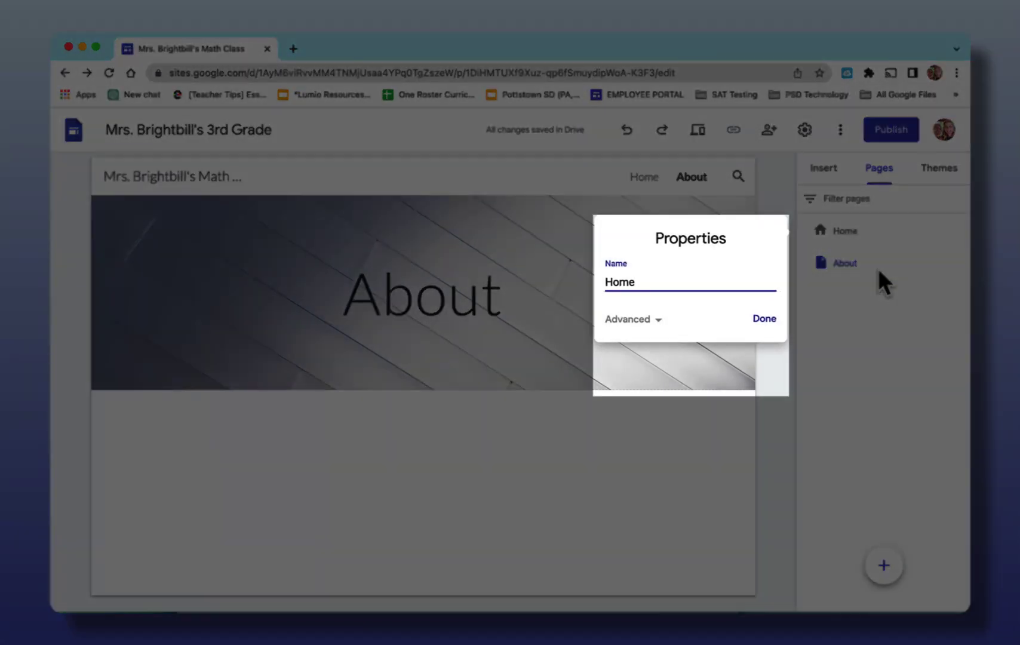
left_click(659, 320)
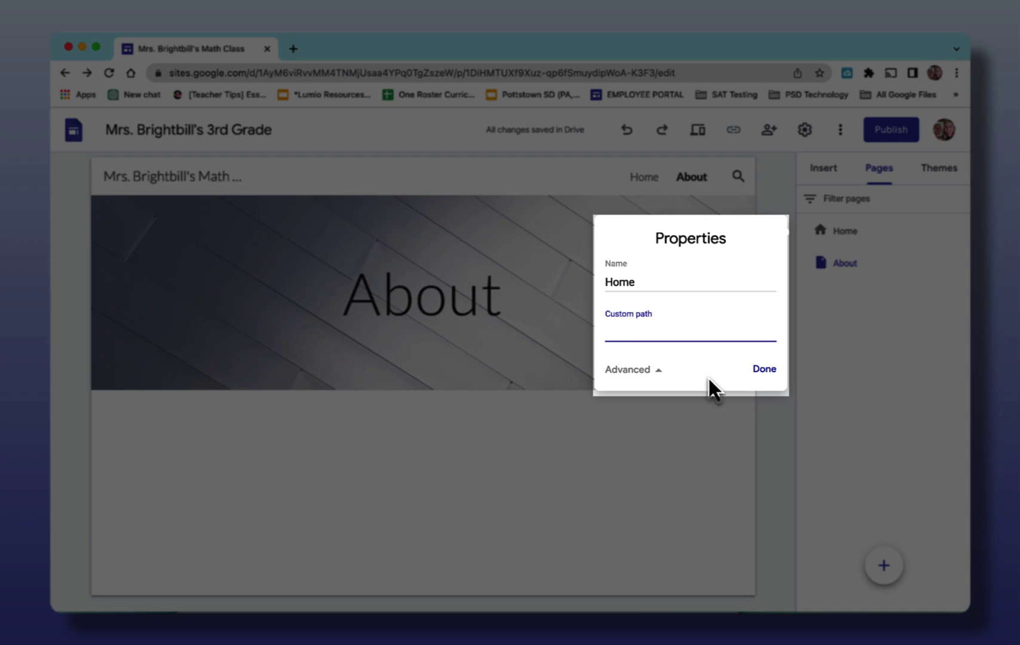
left_click(761, 371)
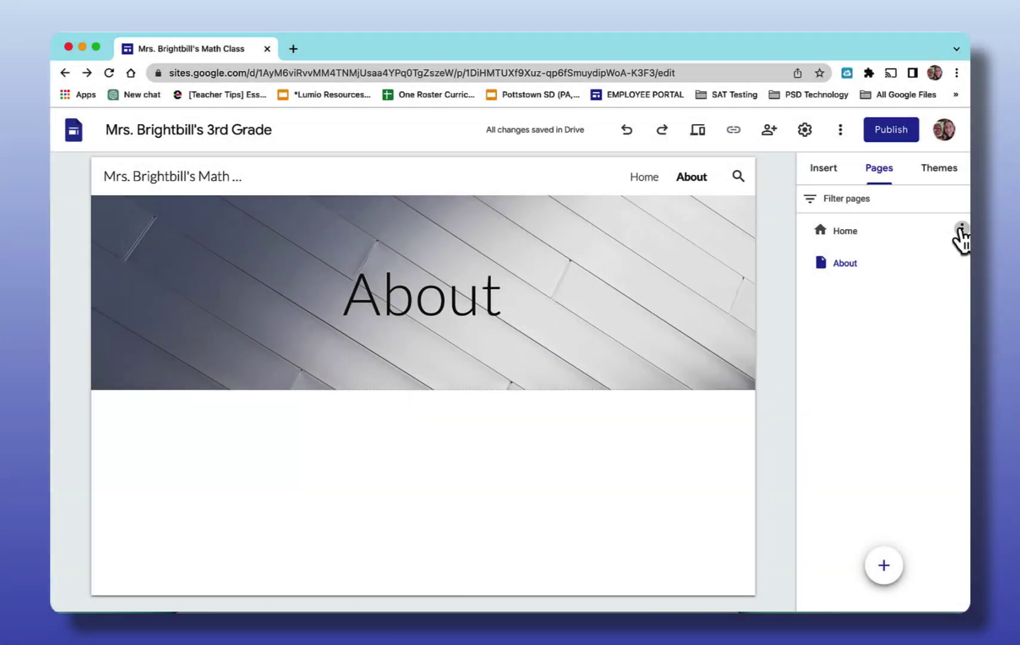
- Add a 'Contact' subpage under About and check it in the About navigation dropdown
left_click(962, 230)
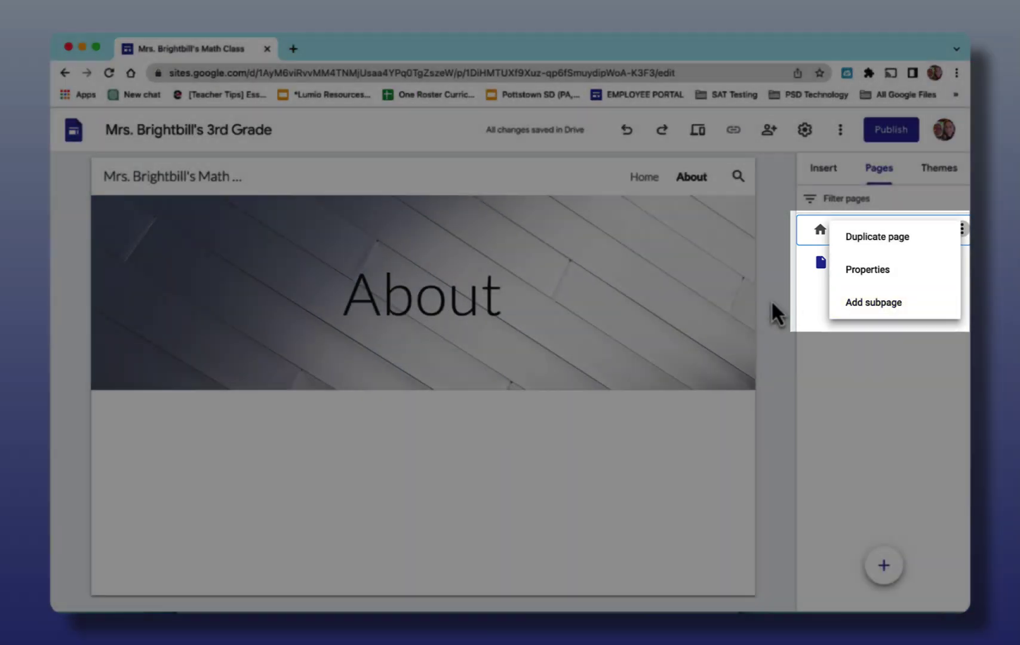
left_click(772, 303)
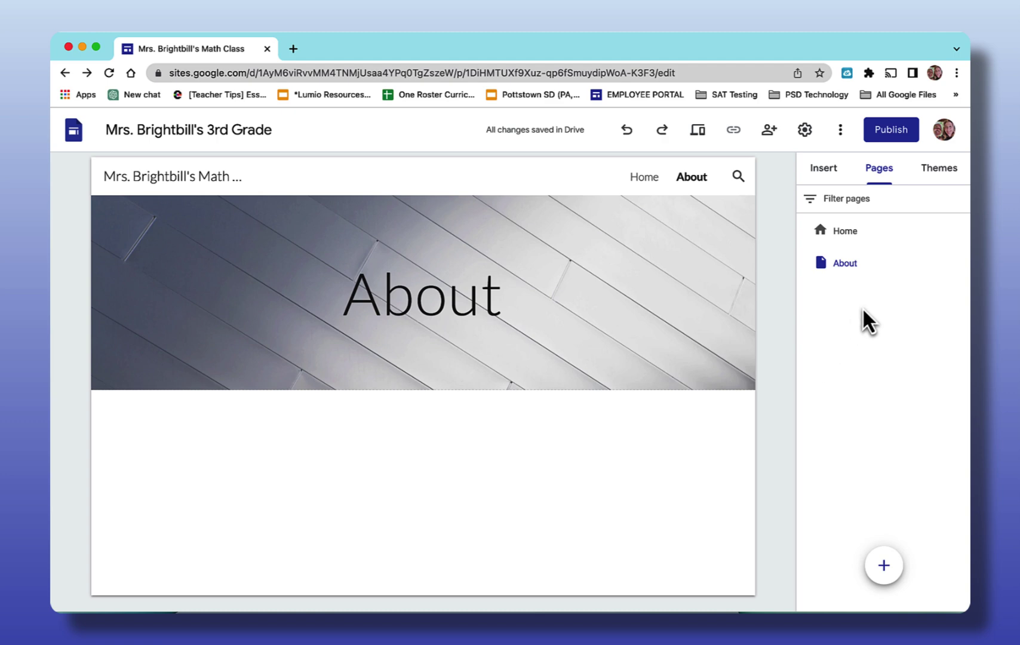
mouse_move(872, 268)
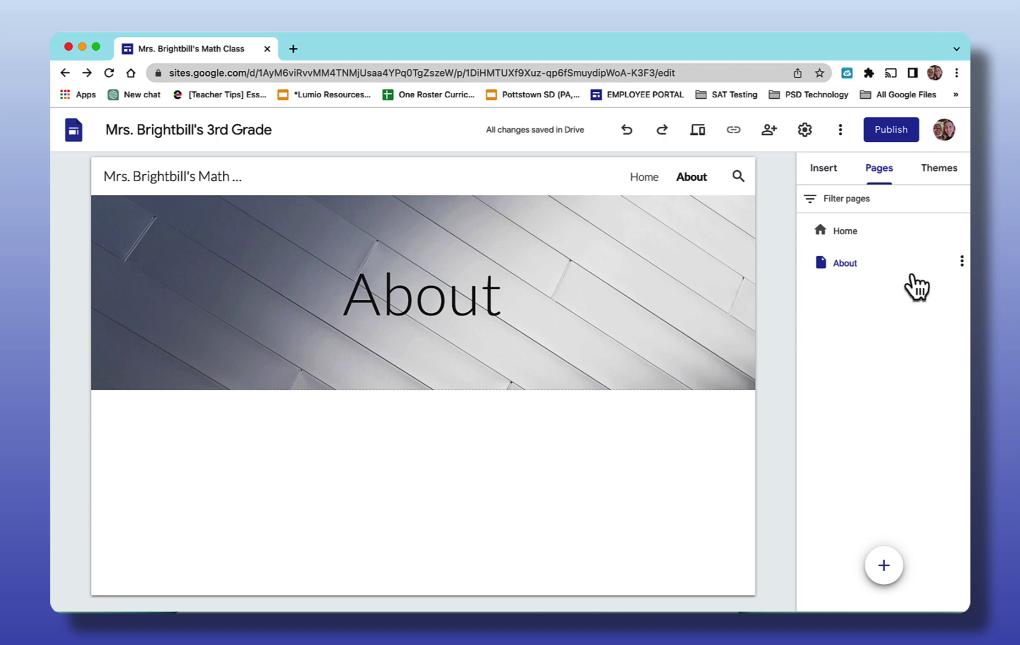
left_click(962, 263)
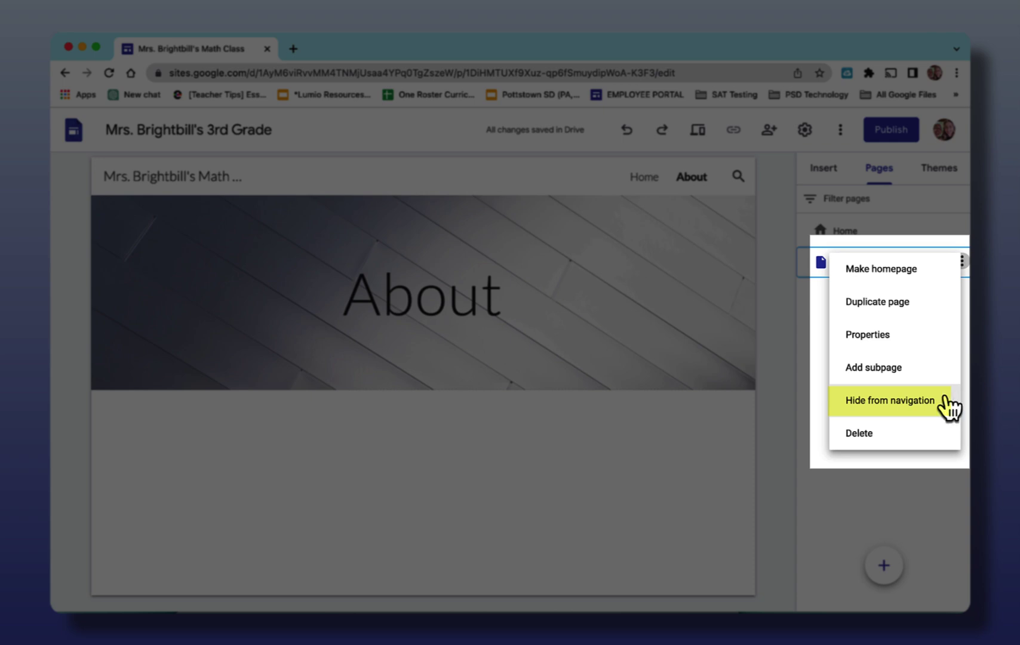
left_click(893, 368)
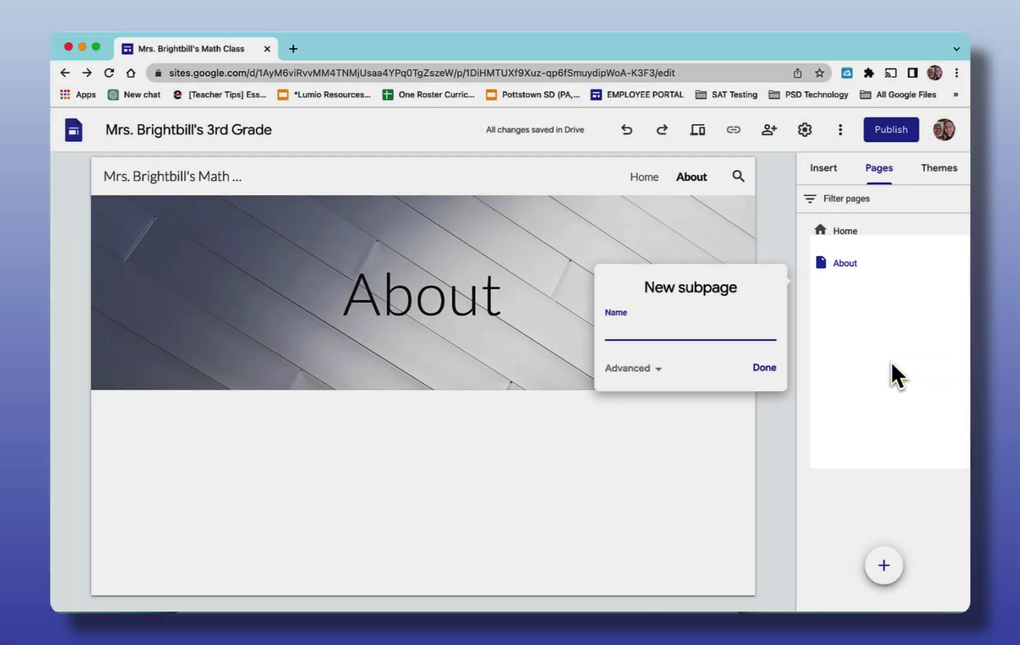
type("Contact")
left_click(759, 367)
left_click(702, 179)
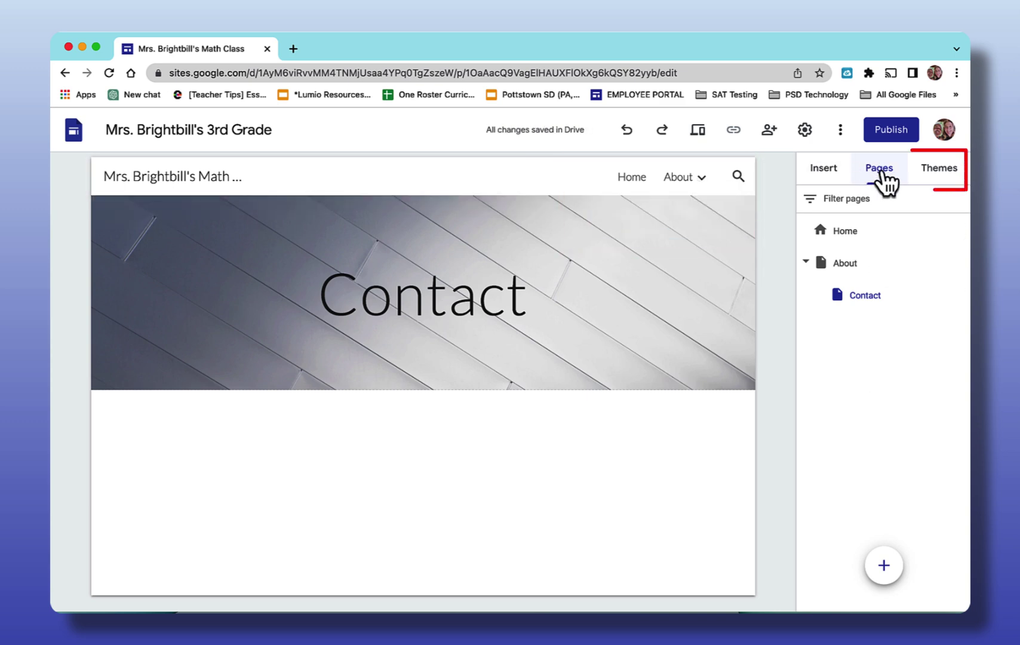
- Show the Themes panel and start creating a new custom theme
left_click(939, 170)
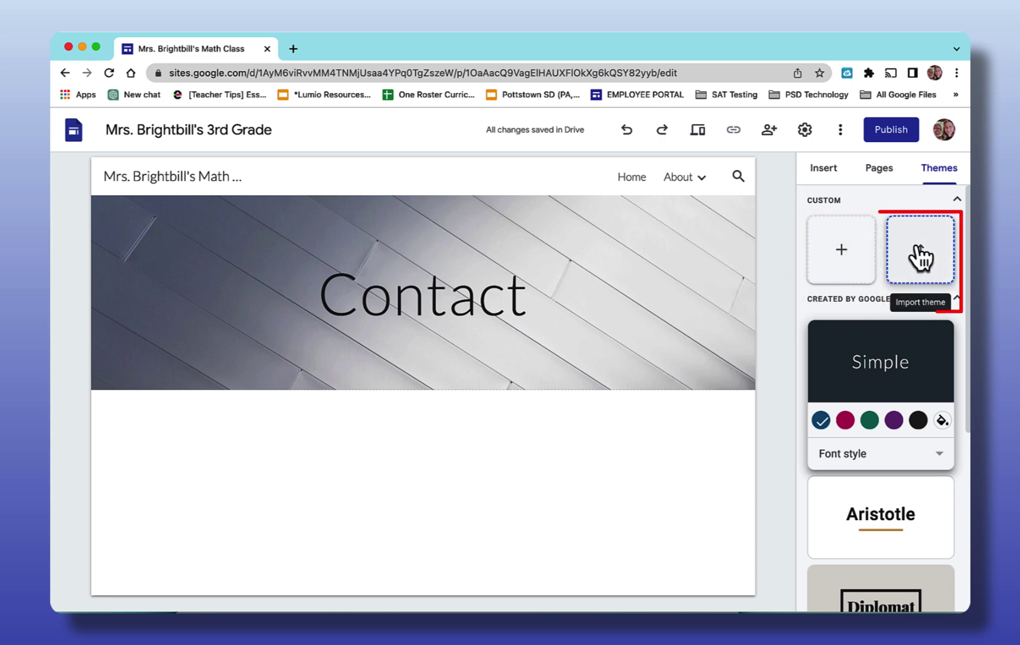
left_click(841, 250)
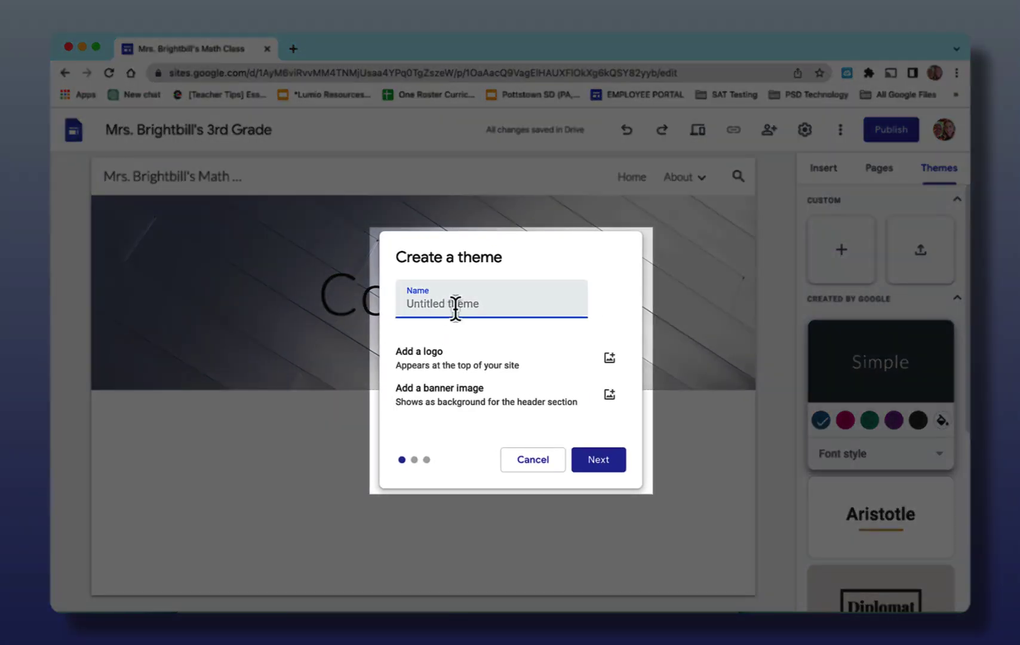
- Name the custom theme after the teacher's surname and pick the navy and light-blue preset colour scheme
type("Brightbill")
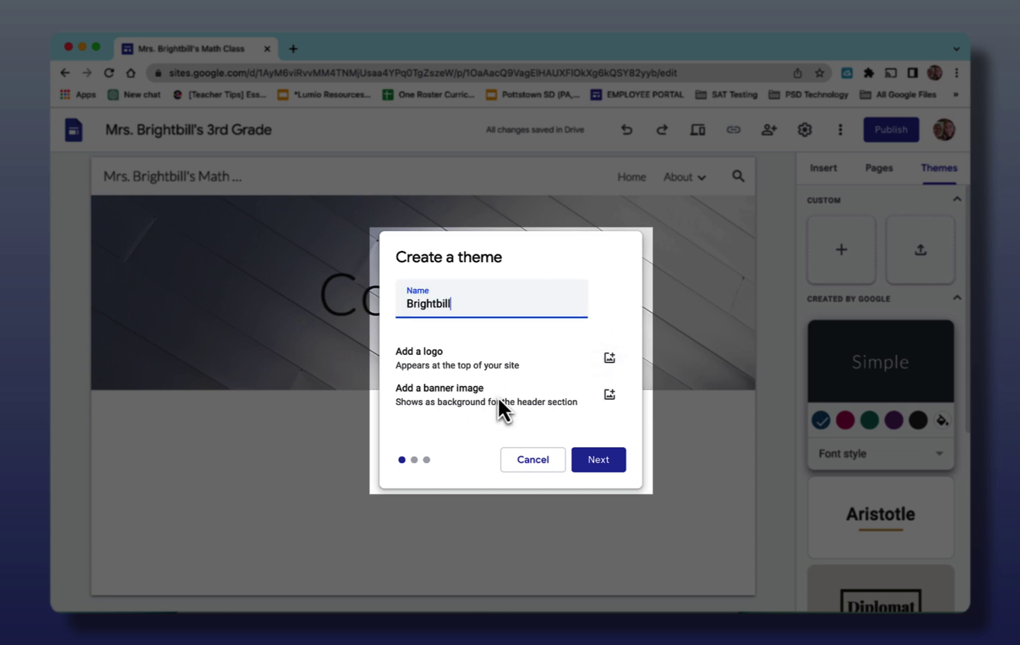
left_click(598, 461)
left_click(441, 340)
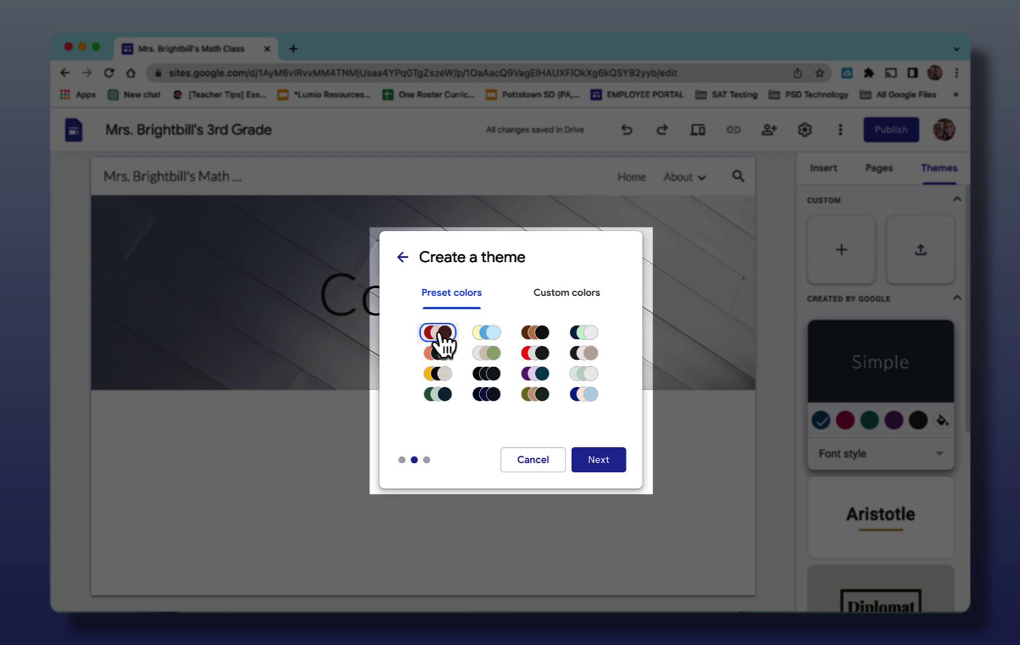
left_click(579, 302)
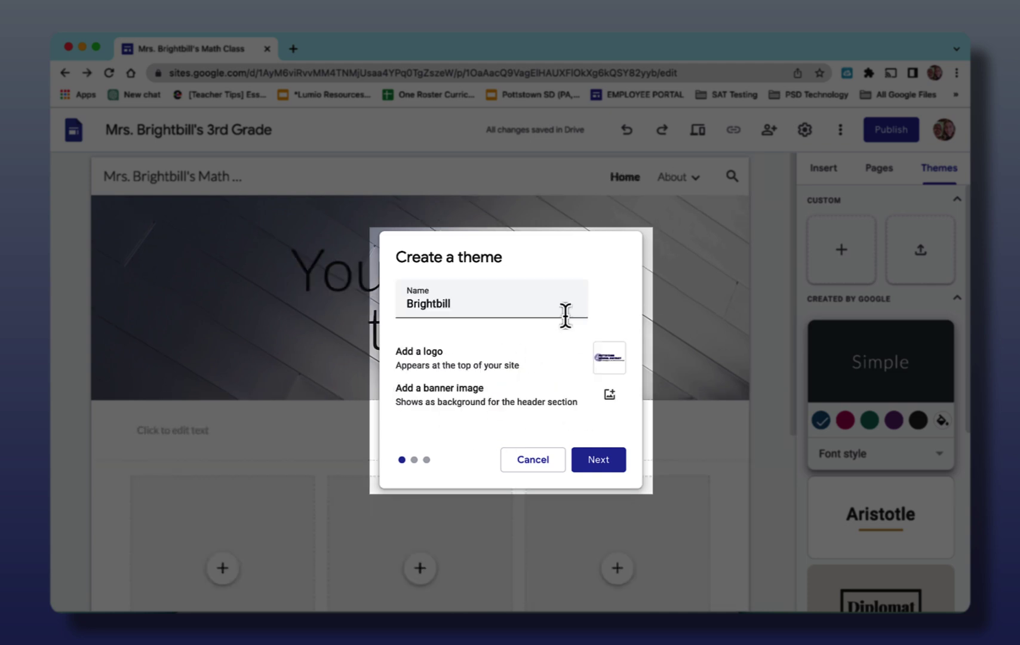
left_click(599, 459)
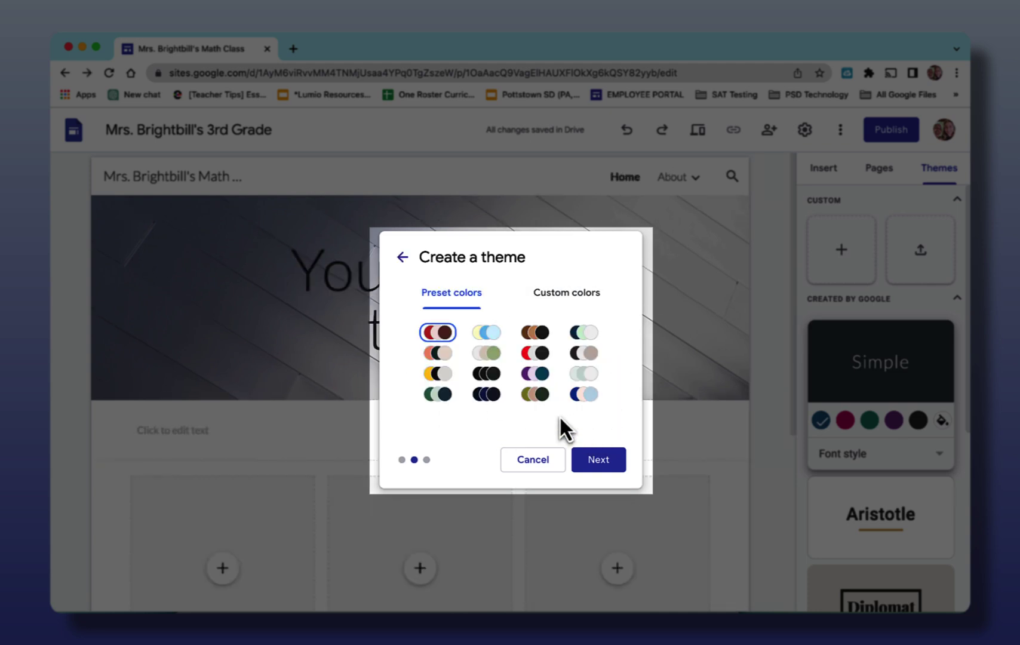
left_click(583, 395)
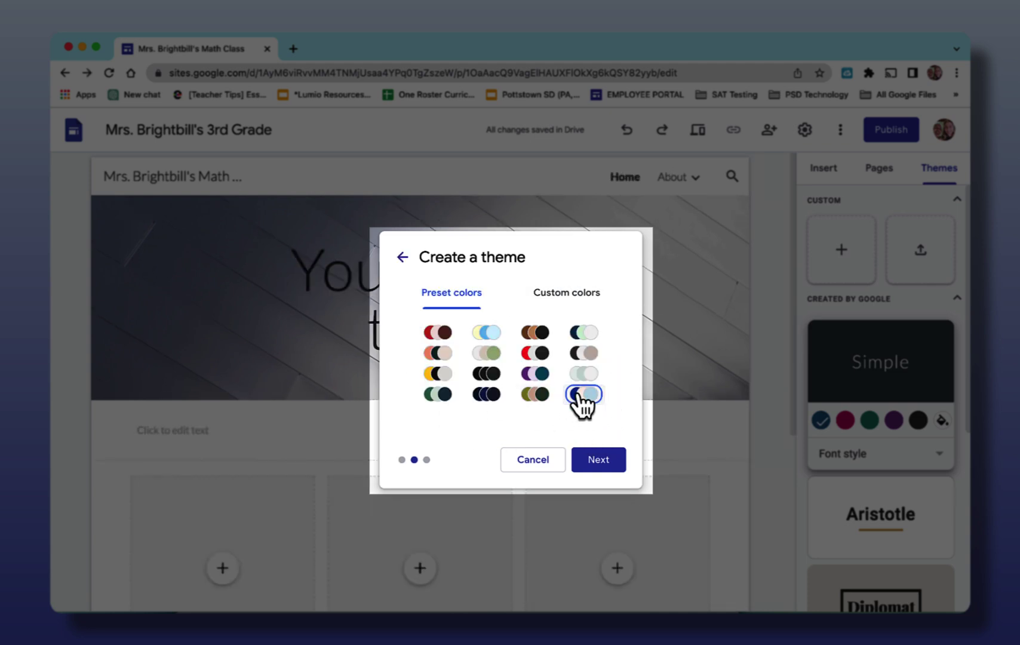
- Add Merriweather Sans from the font library as the custom theme's titles and headings font
left_click(599, 459)
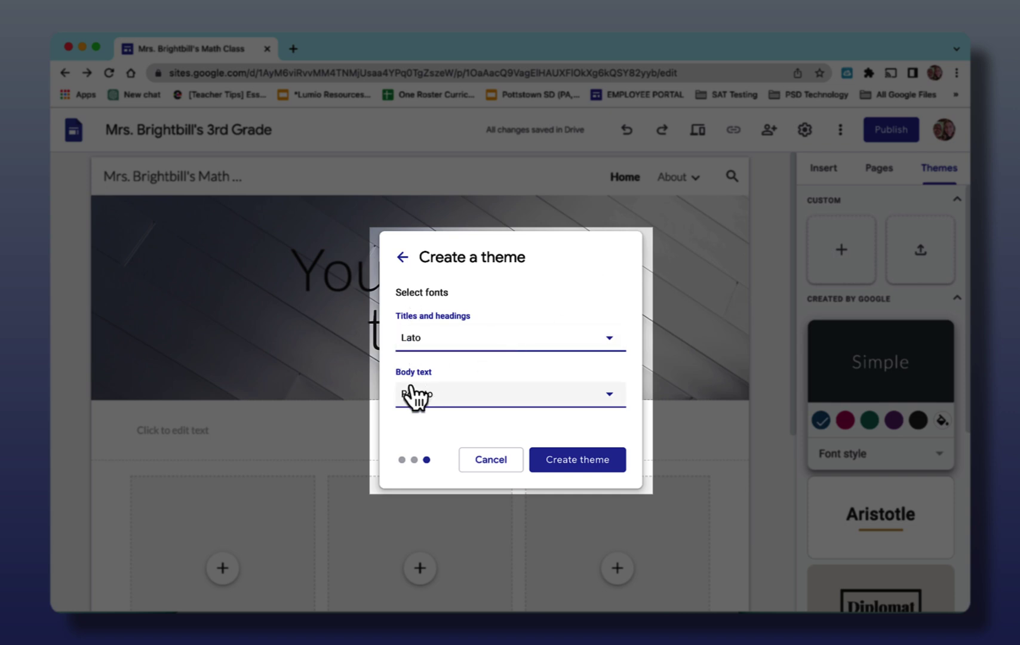
left_click(611, 341)
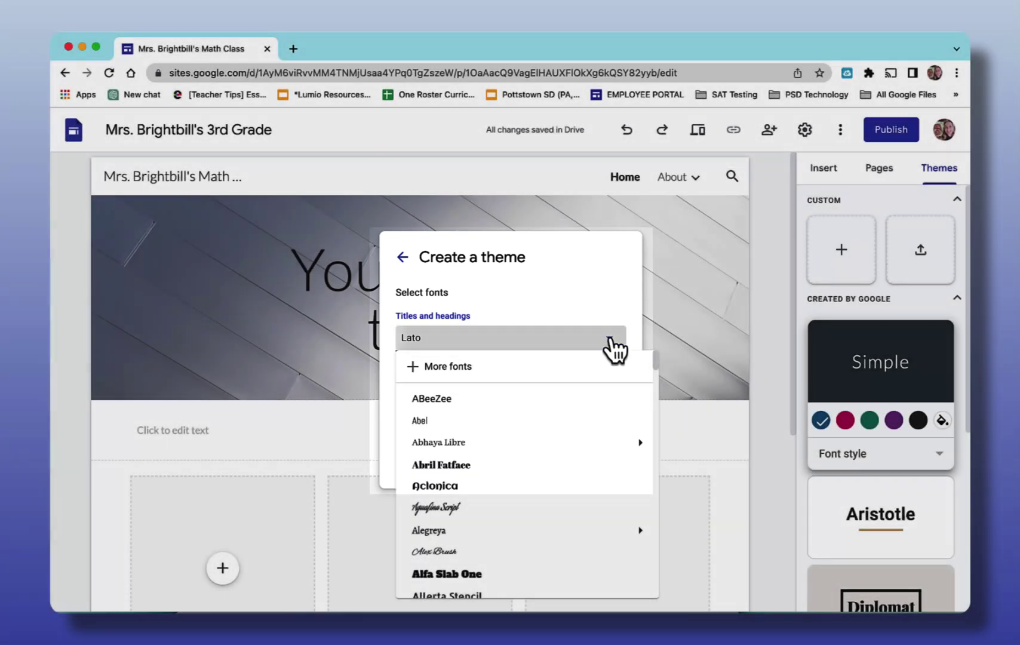
scroll(593, 416, "down", 2)
scroll(592, 417, "down", 10)
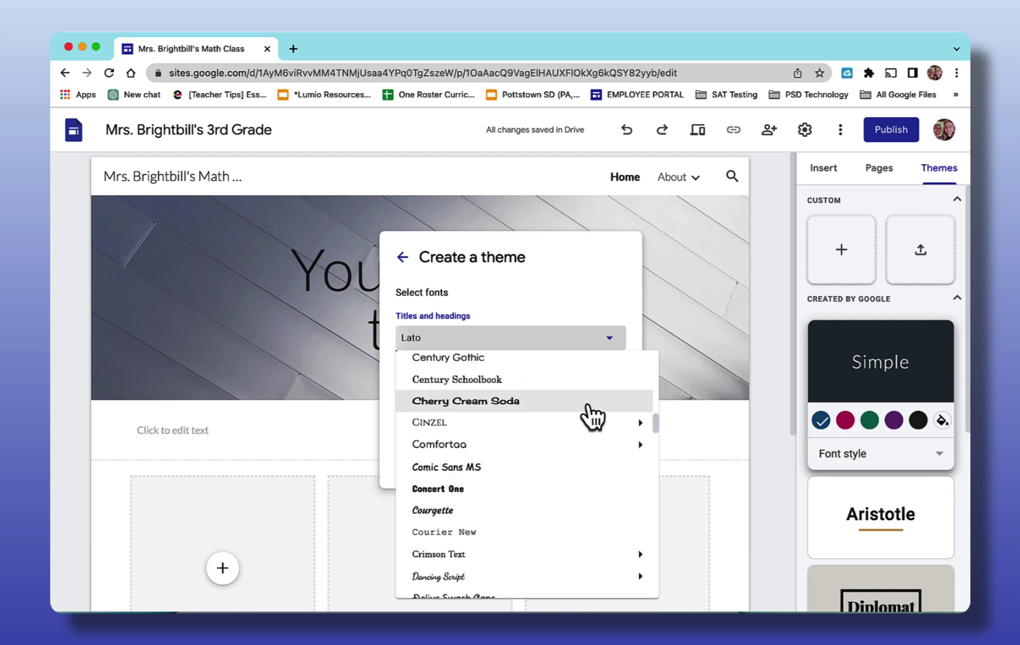
scroll(592, 417, "up", 5)
scroll(593, 417, "up", 5)
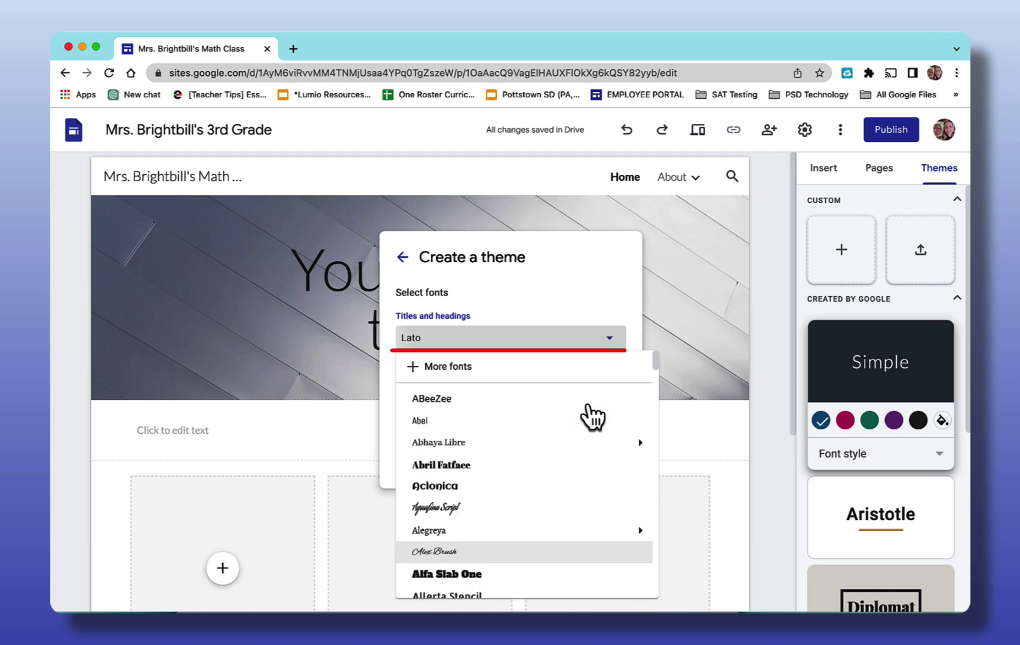
left_click(435, 370)
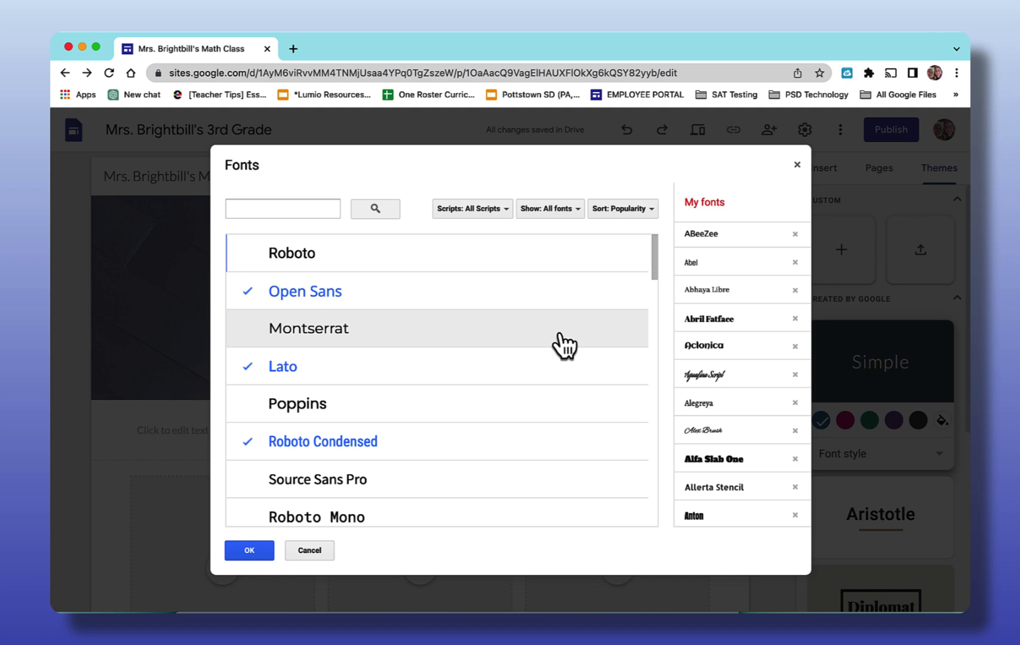
scroll(564, 345, "down", 10)
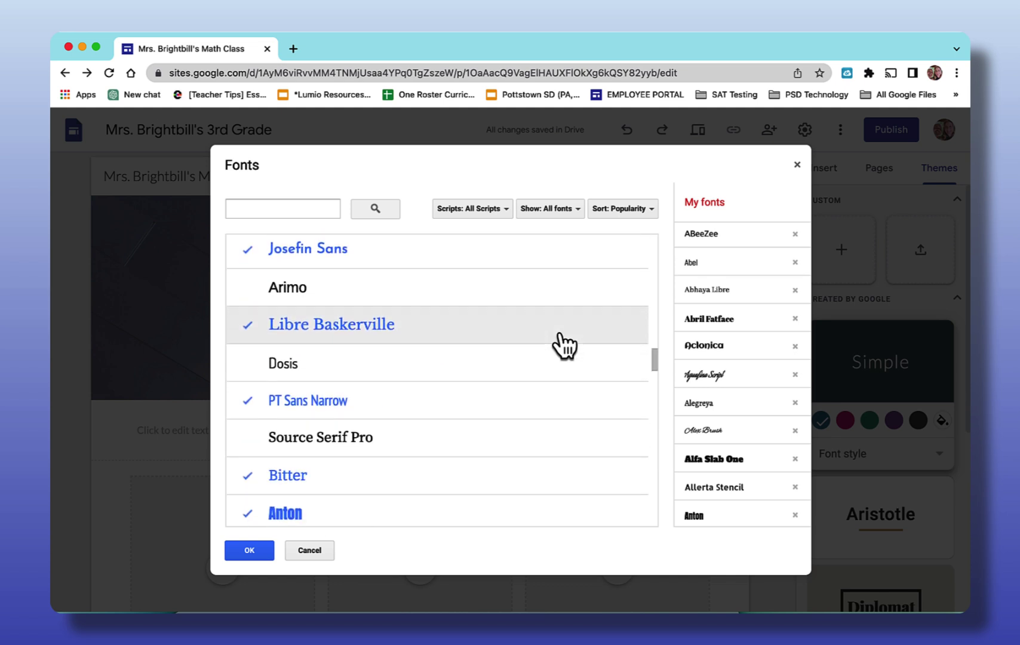
scroll(564, 345, "down", 8)
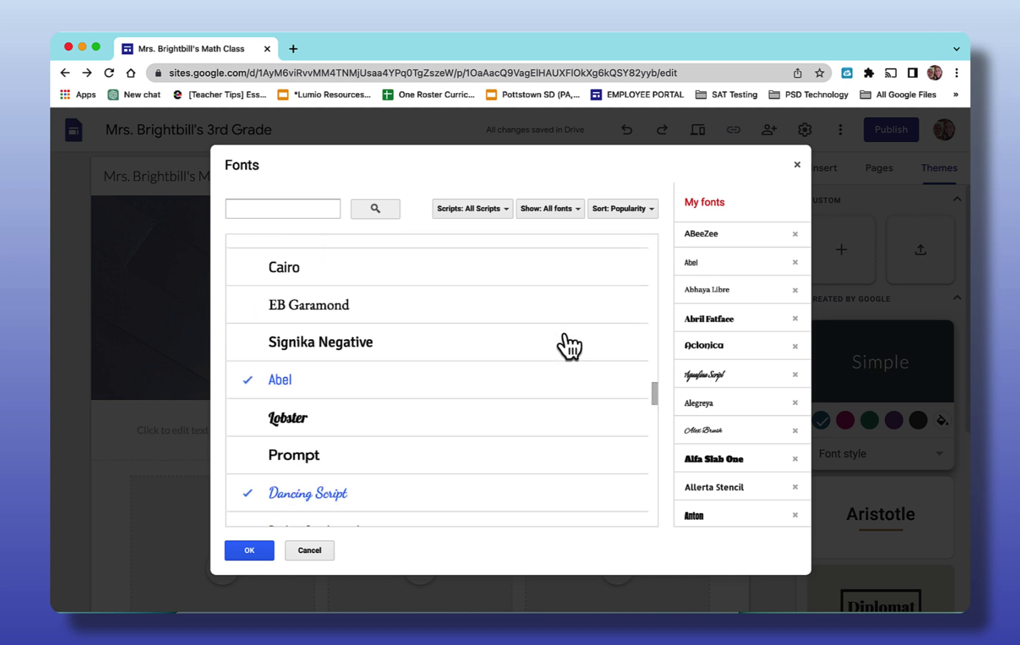
scroll(570, 345, "down", 10)
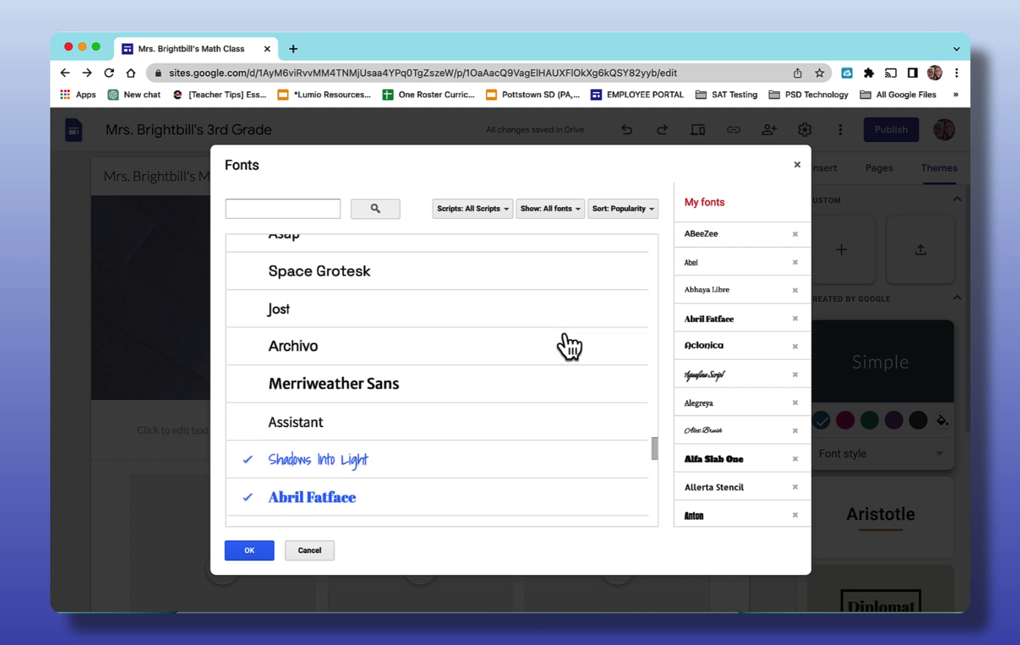
left_click(338, 367)
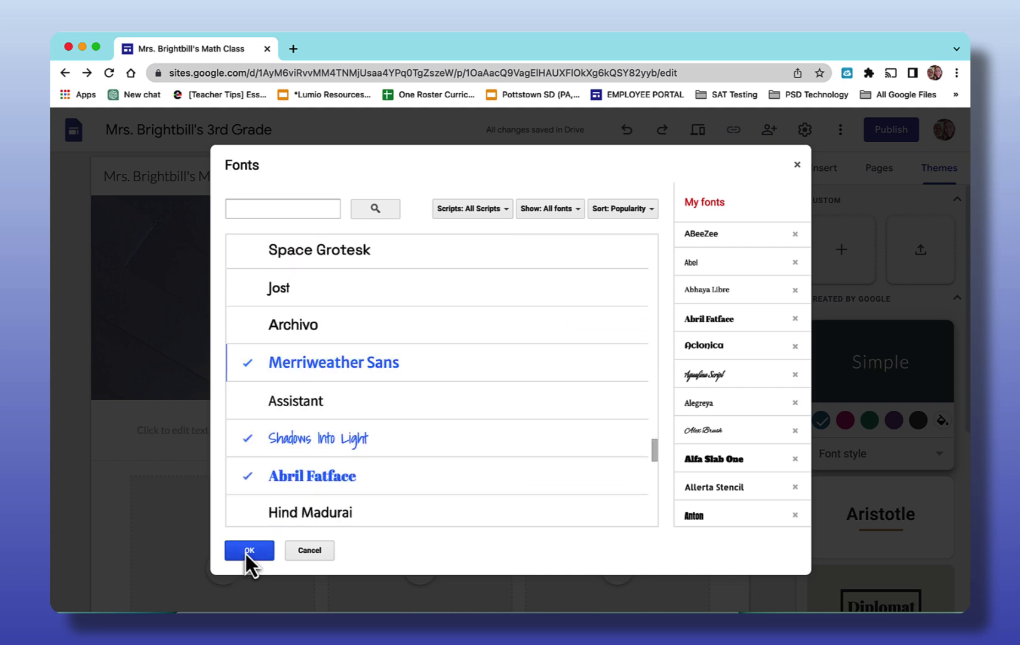
left_click(249, 551)
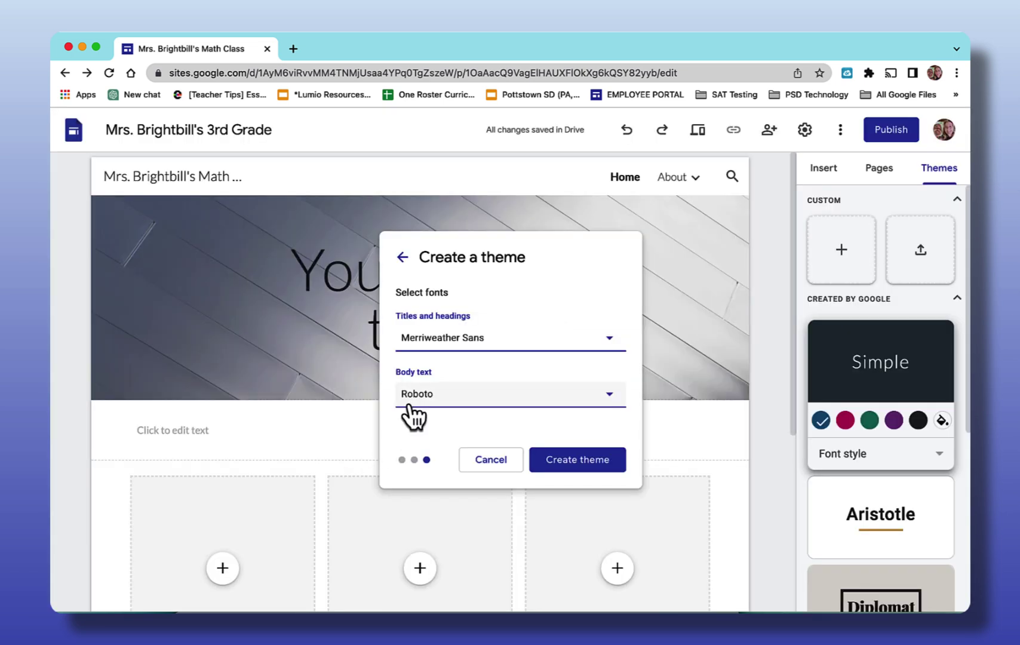
- Keep Roboto for body text and create the custom theme
left_click(612, 404)
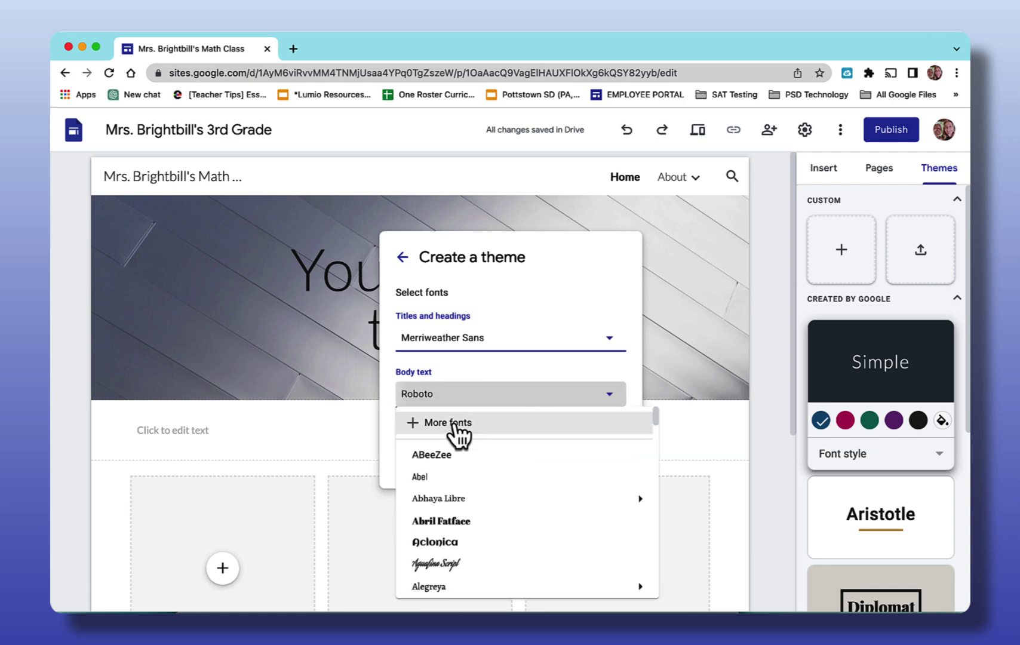
left_click(630, 365)
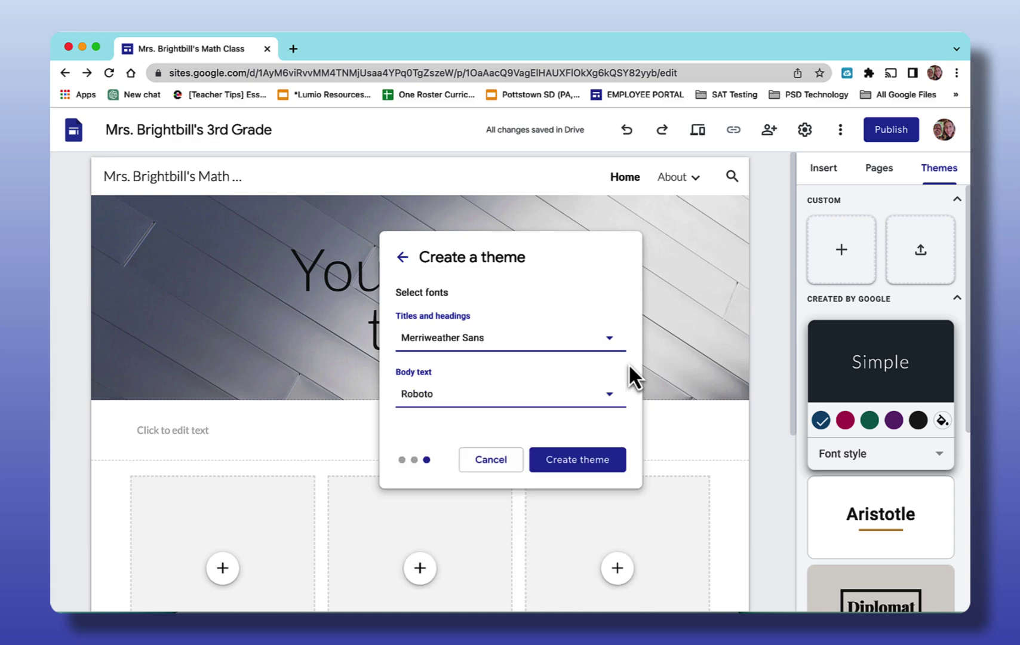
left_click(574, 458)
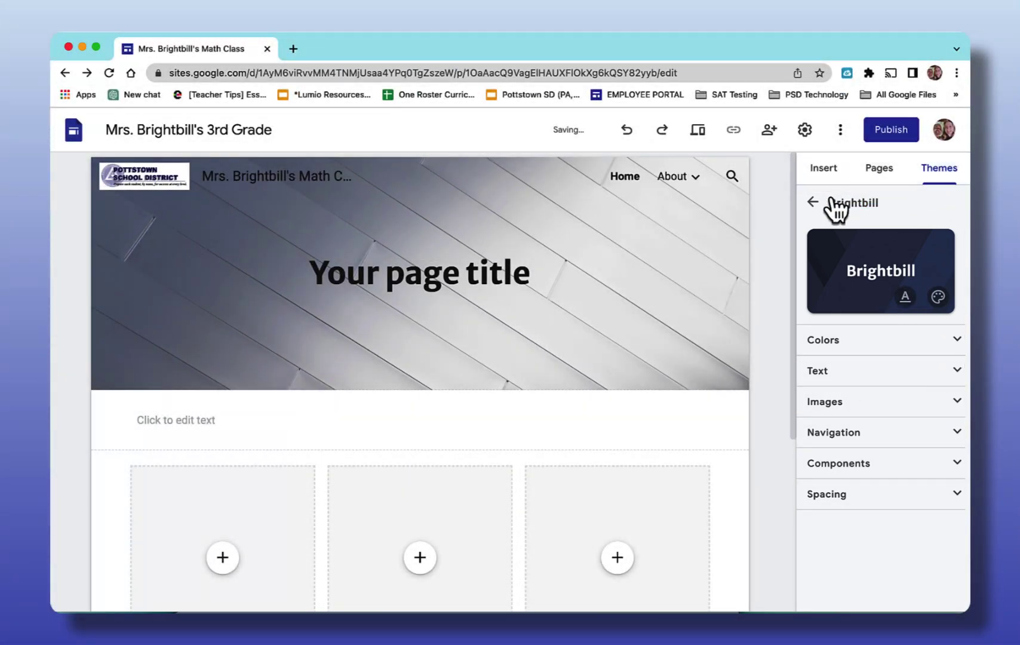
- Try importing a theme from site2222, then cancel because it offers none
left_click(814, 204)
left_click(924, 353)
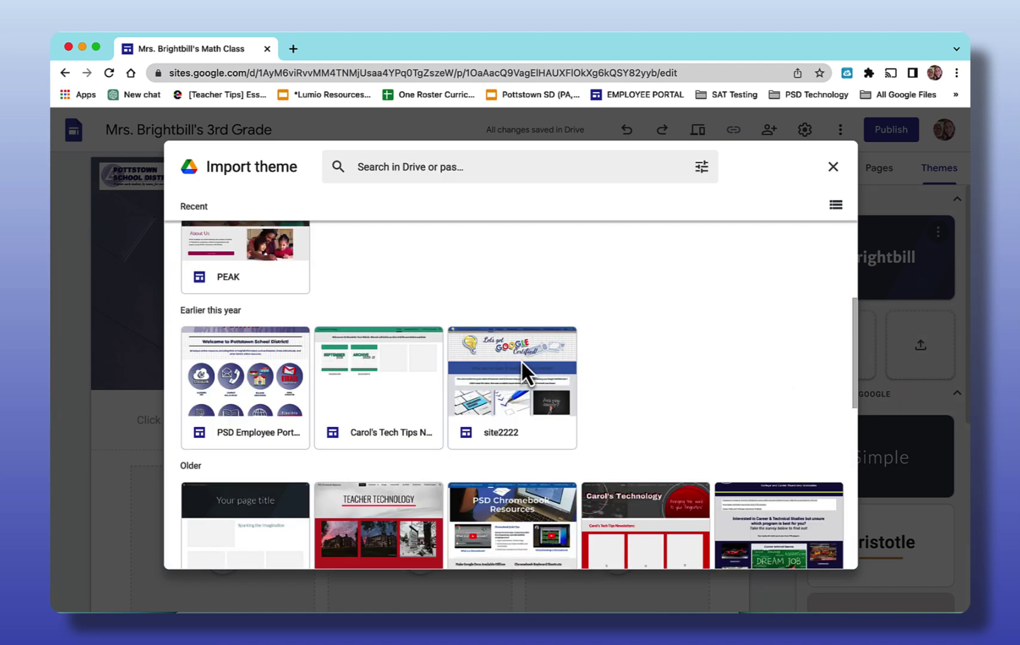
left_click(521, 360)
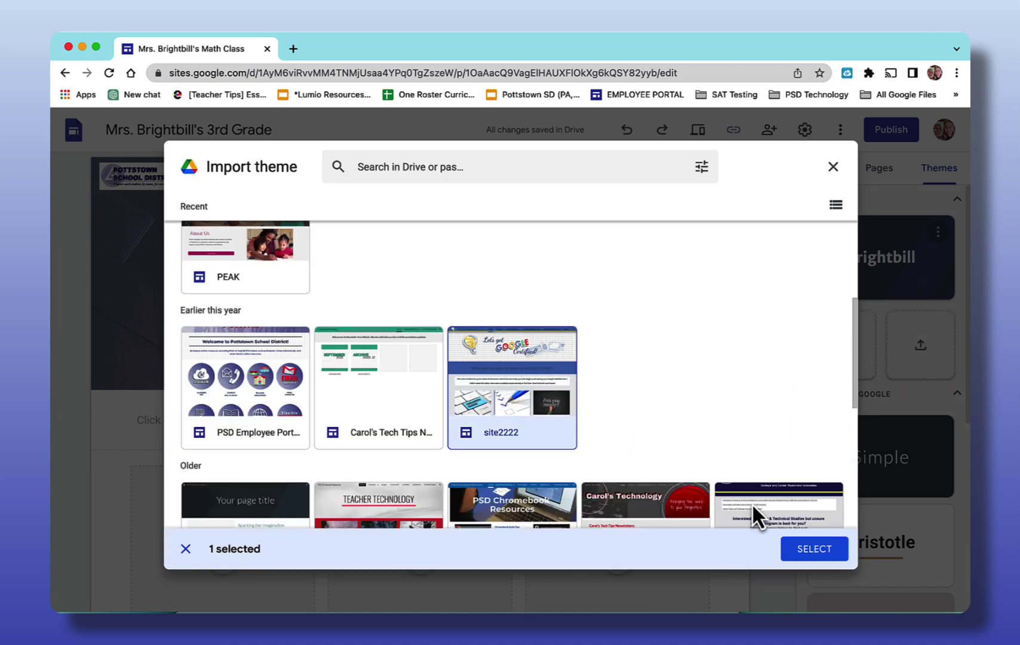
left_click(814, 548)
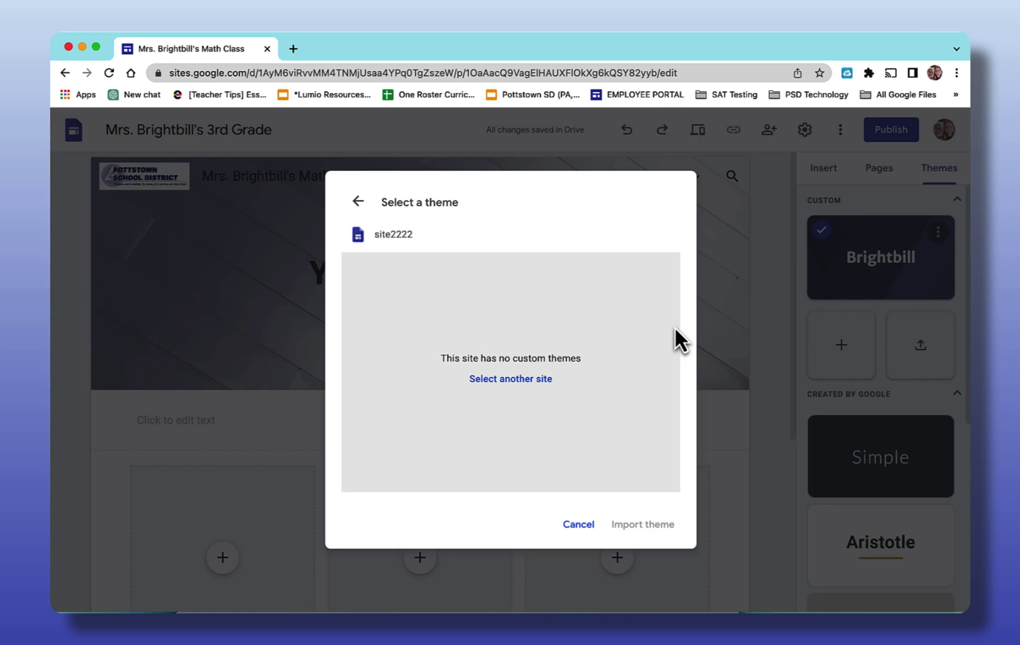
left_click(577, 525)
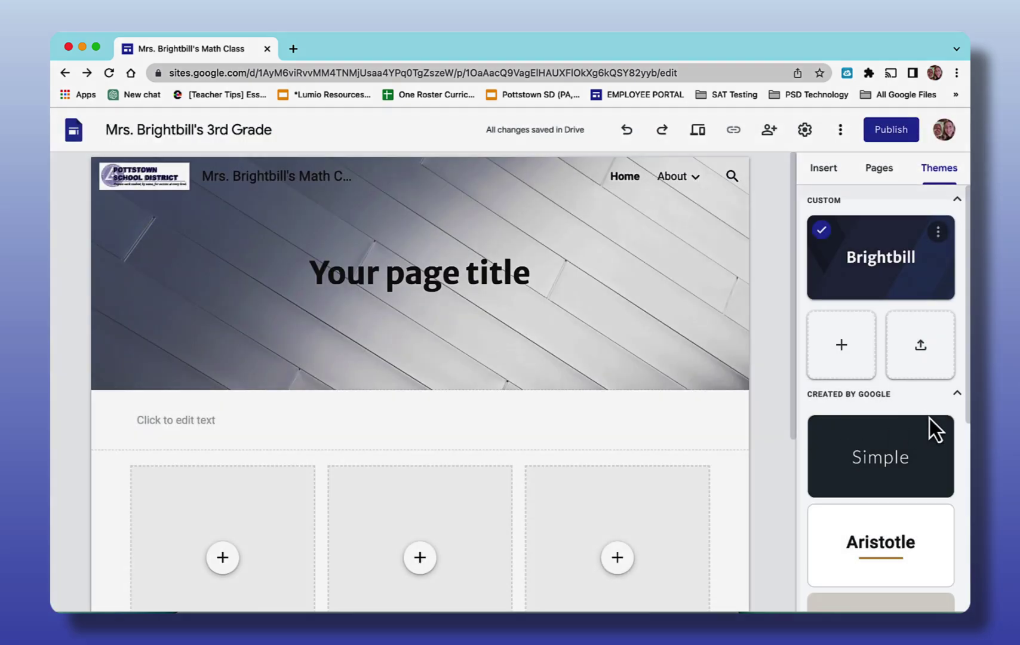
- Apply the Level theme and open its paint-bucket custom accent colour picker
scroll(931, 419, "down", 1)
scroll(938, 432, "down", 5)
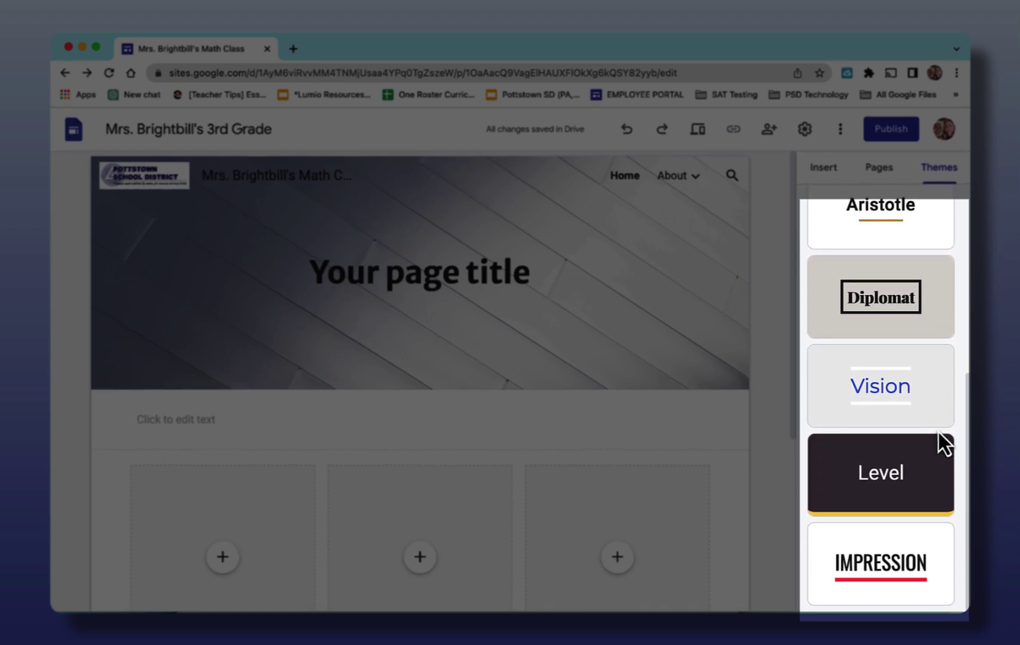
scroll(903, 398, "up", 4)
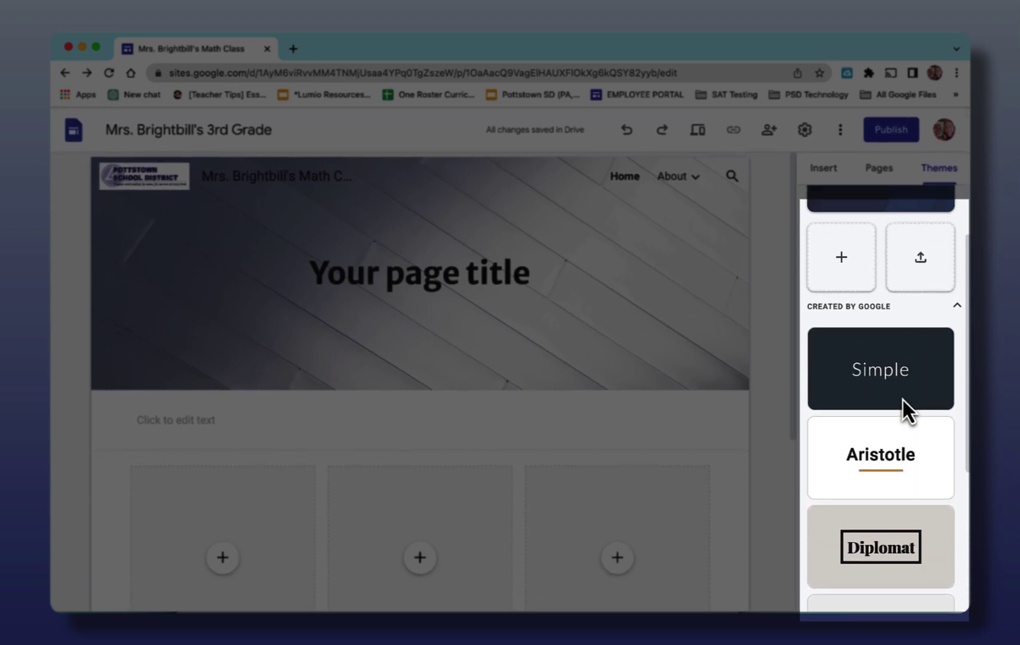
scroll(902, 398, "down", 4)
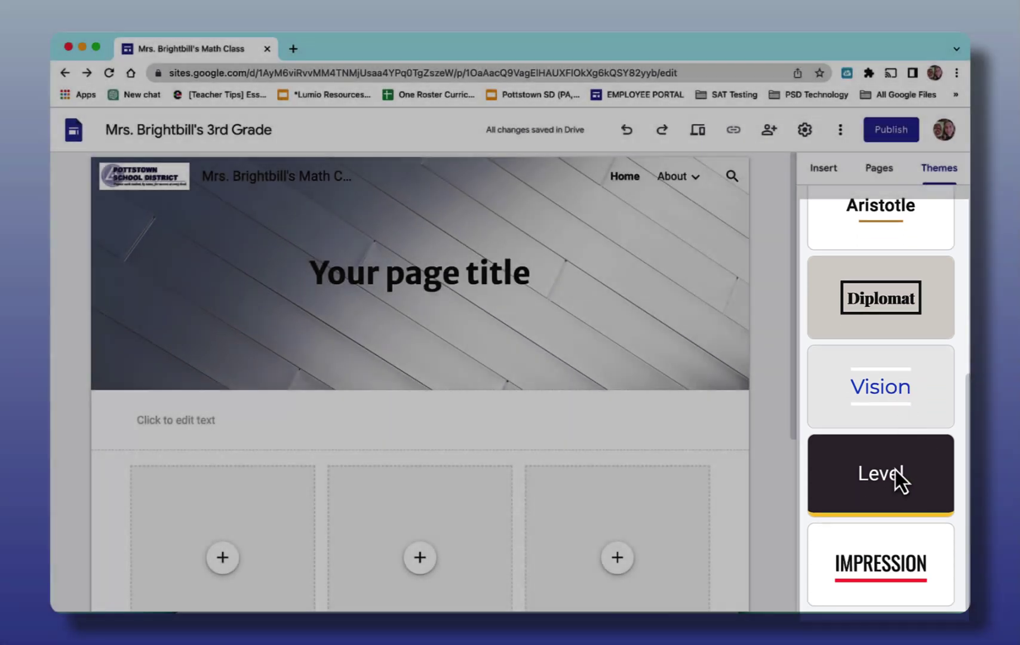
left_click(903, 478)
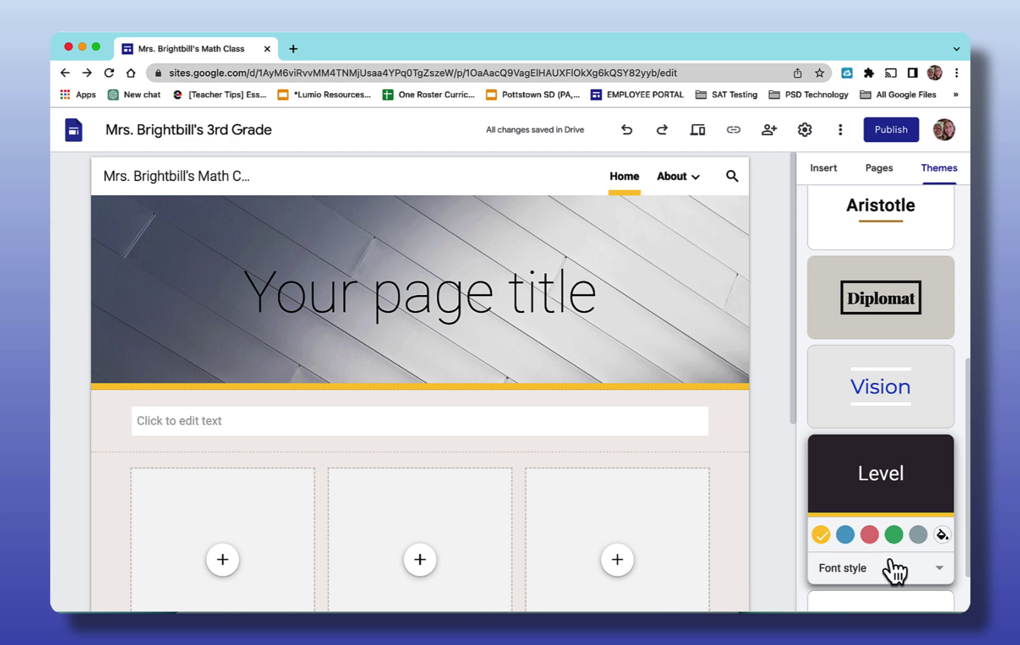
left_click(943, 534)
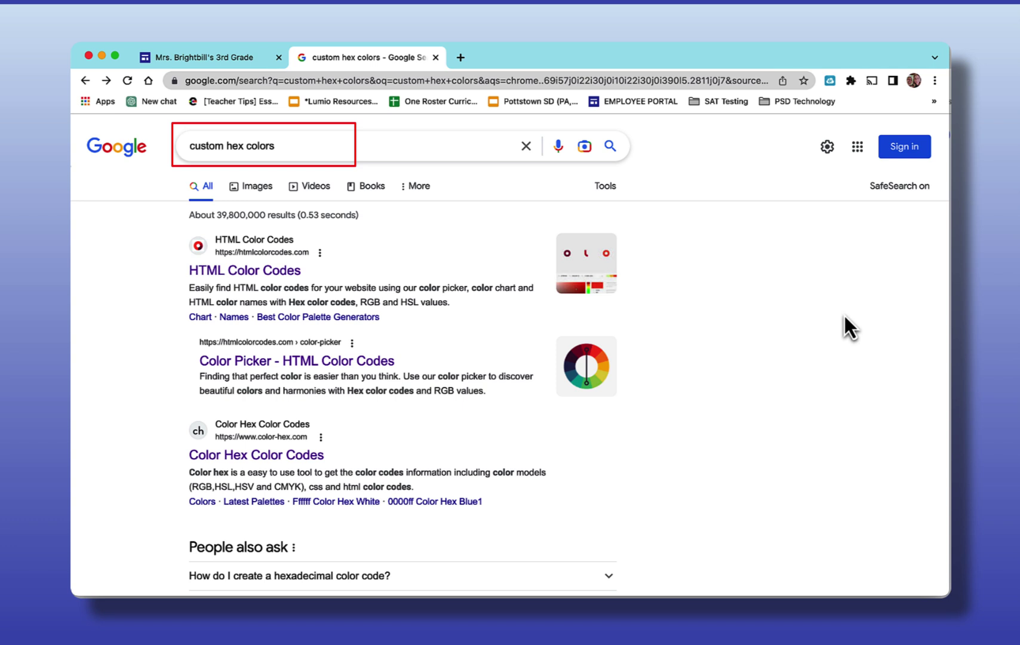
- On the HTML Color Codes picker, choose teal #25C1CC and select its hex code
left_click(274, 273)
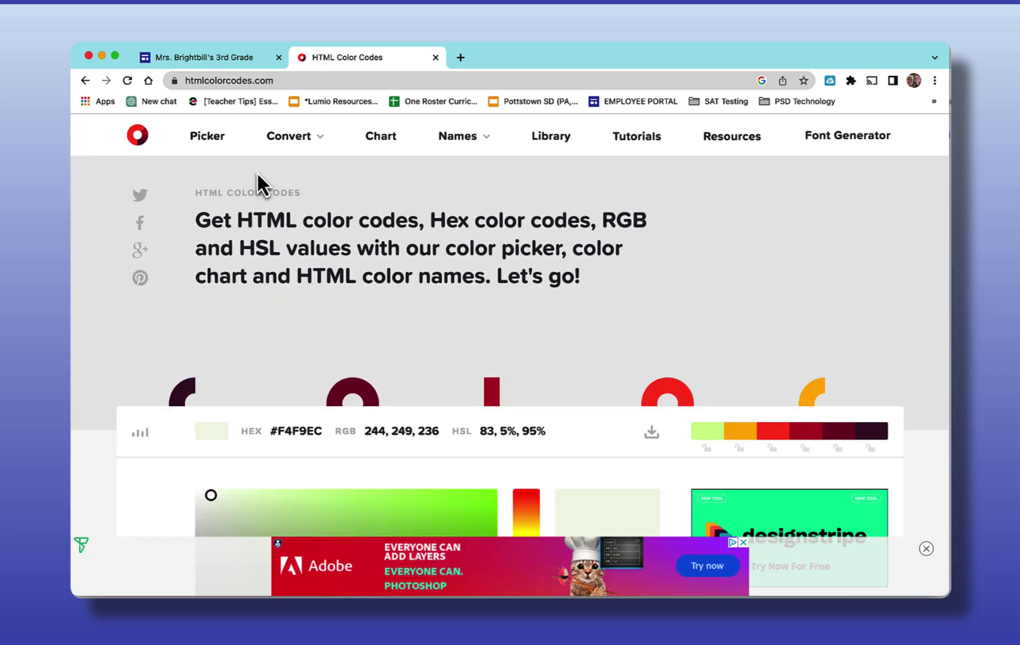
left_click(209, 141)
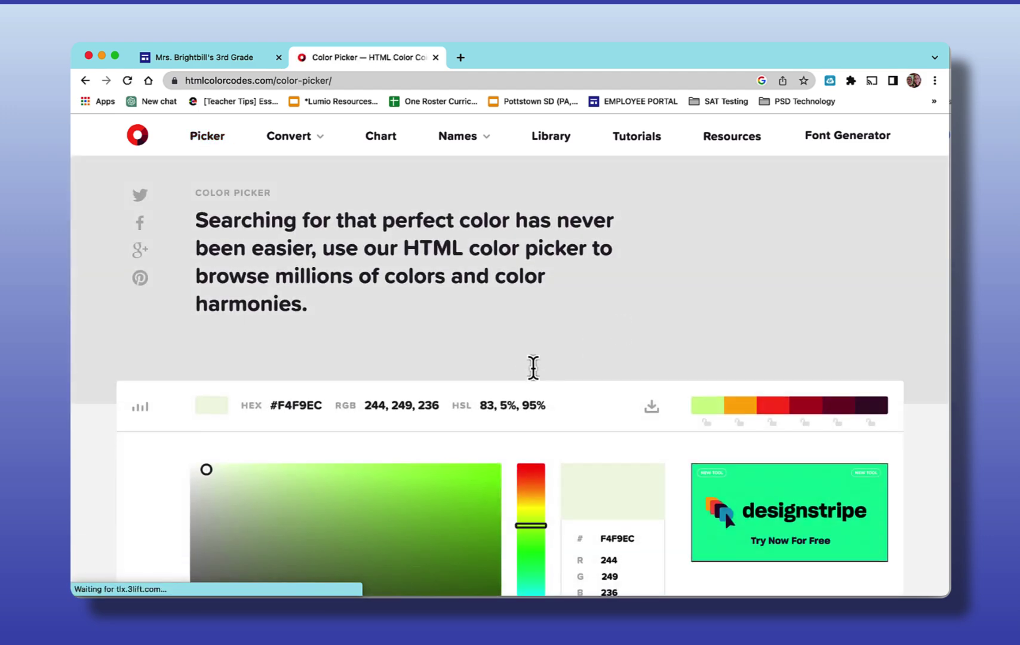
scroll(544, 353, "down", 3)
scroll(546, 353, "down", 1)
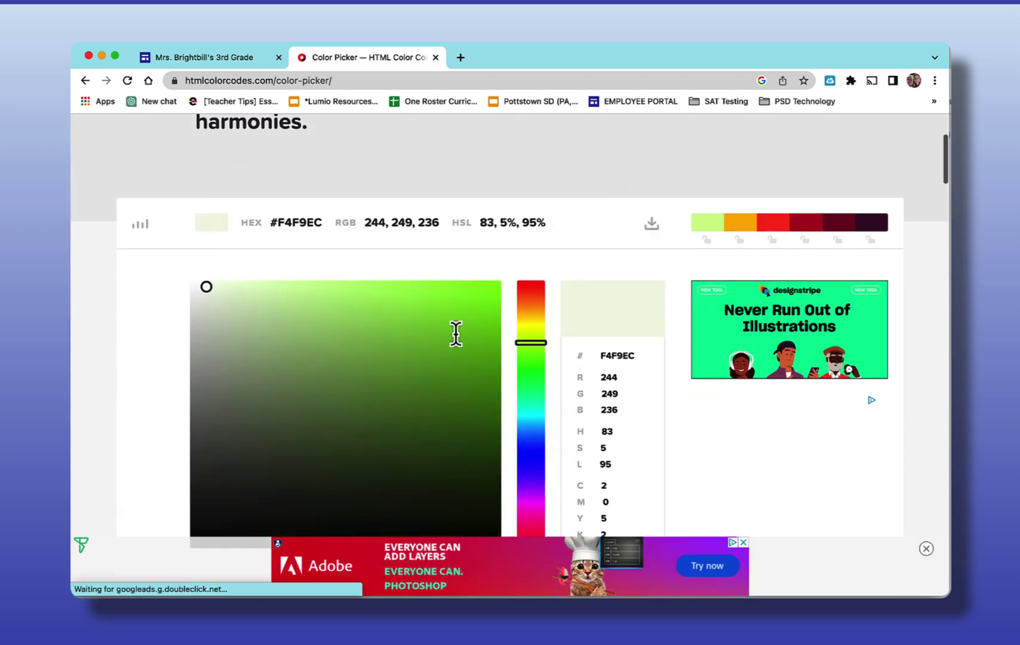
left_click_drag(209, 288, 444, 333)
left_click_drag(527, 344, 533, 418)
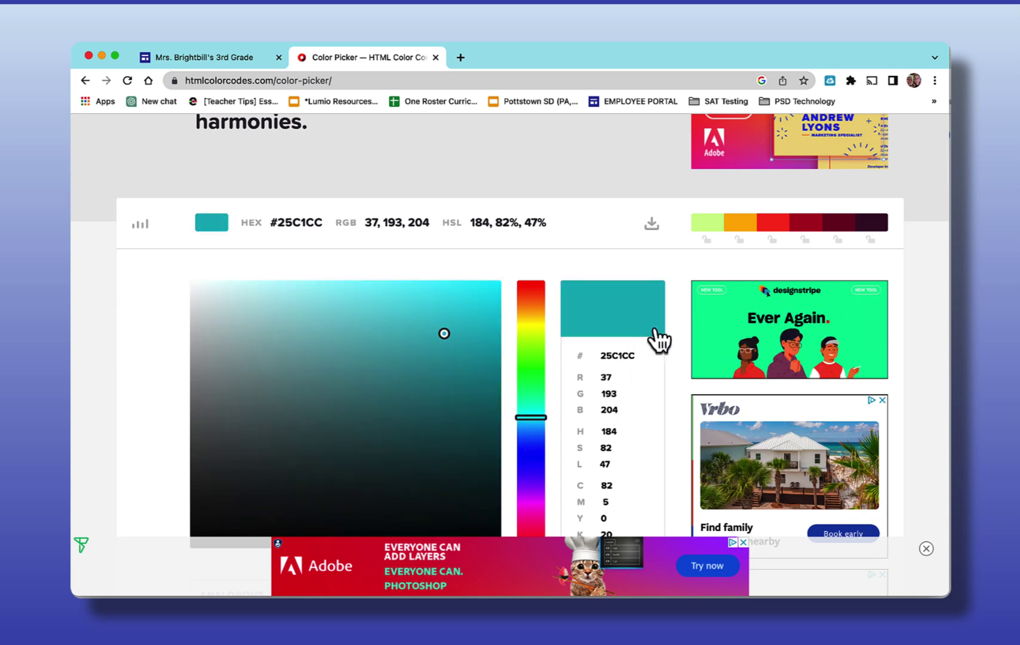
double_click(611, 354)
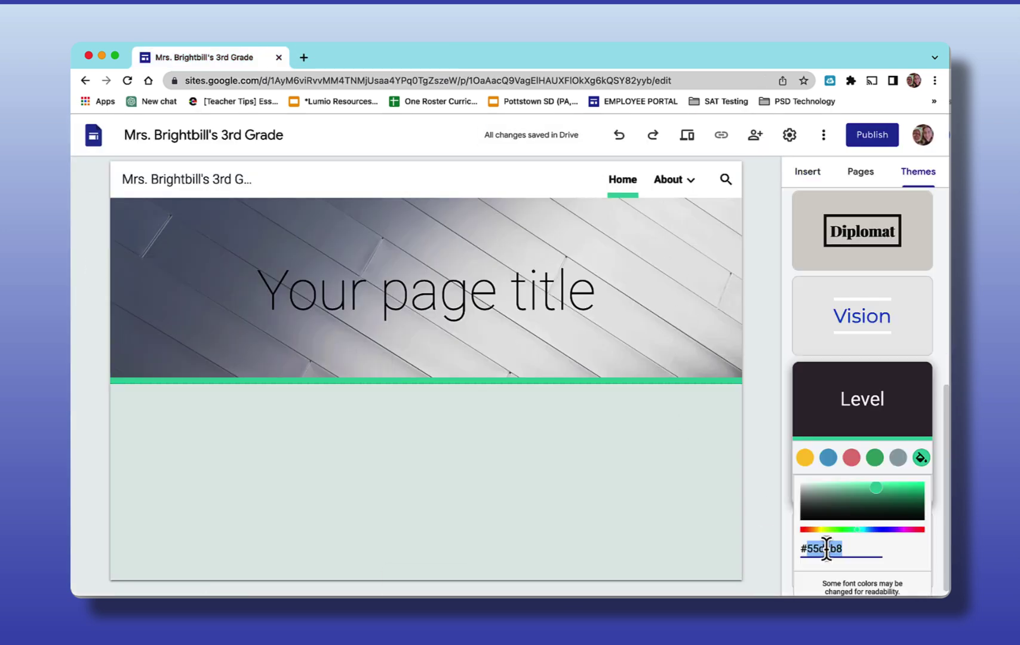
- Paste 25C1CC as the Level theme's accent colour and begin publishing
type("25C1CC")
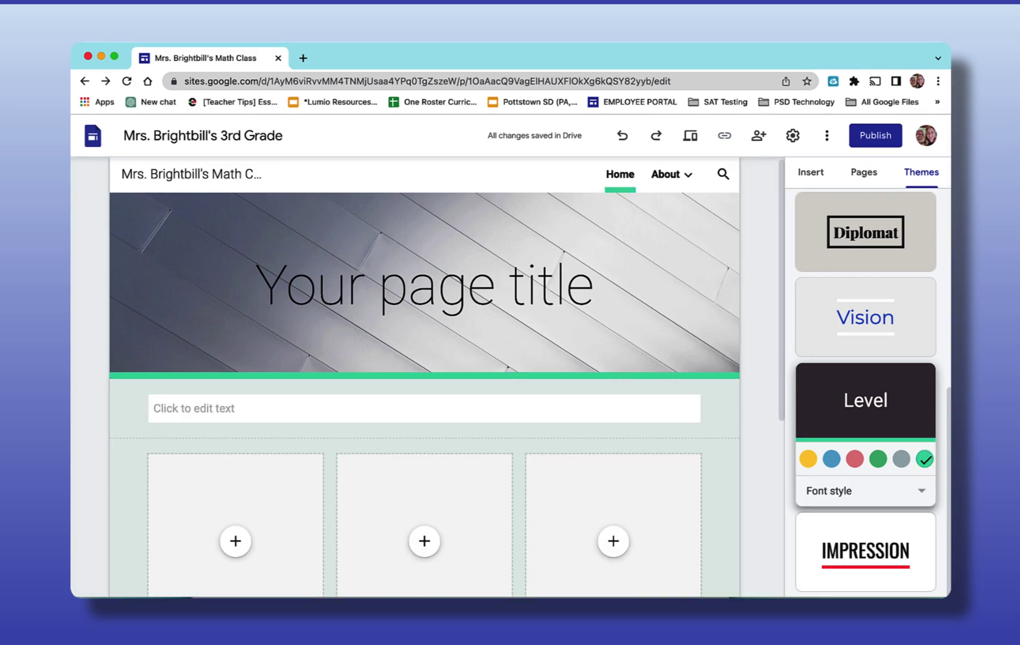
left_click(876, 135)
- In the Share dialog's access settings, give anyone with the link access to the draft
left_click(540, 394)
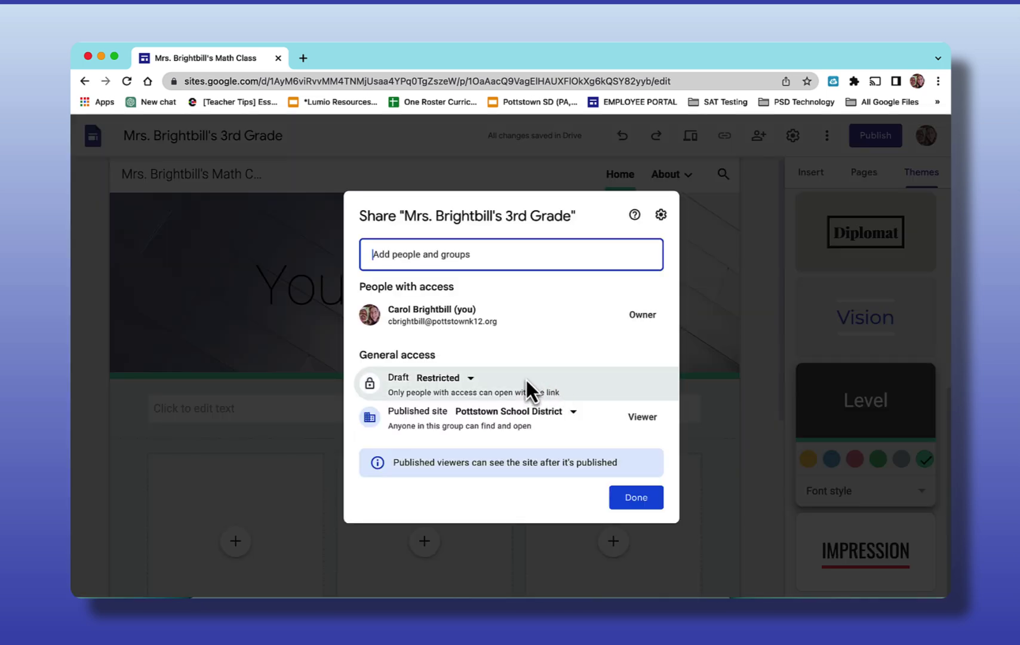
left_click(470, 383)
left_click(508, 493)
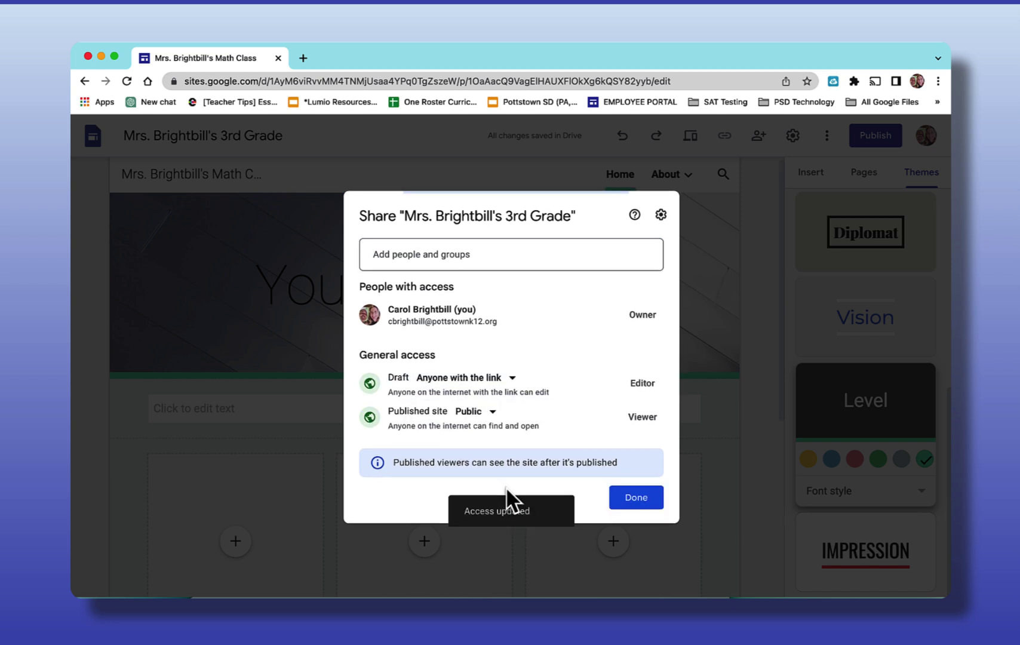